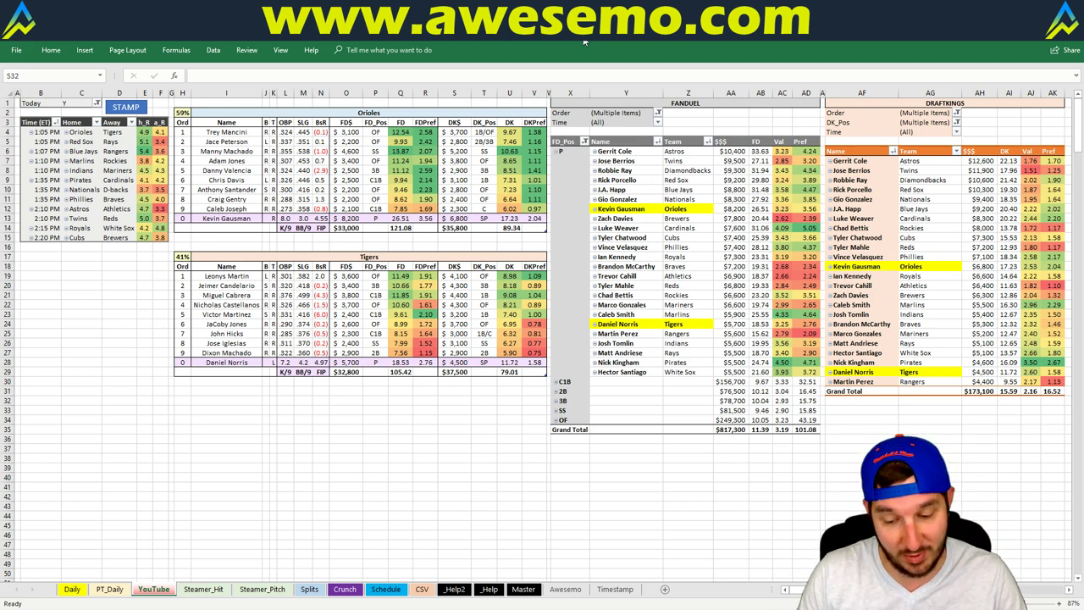
pyautogui.click(82, 129)
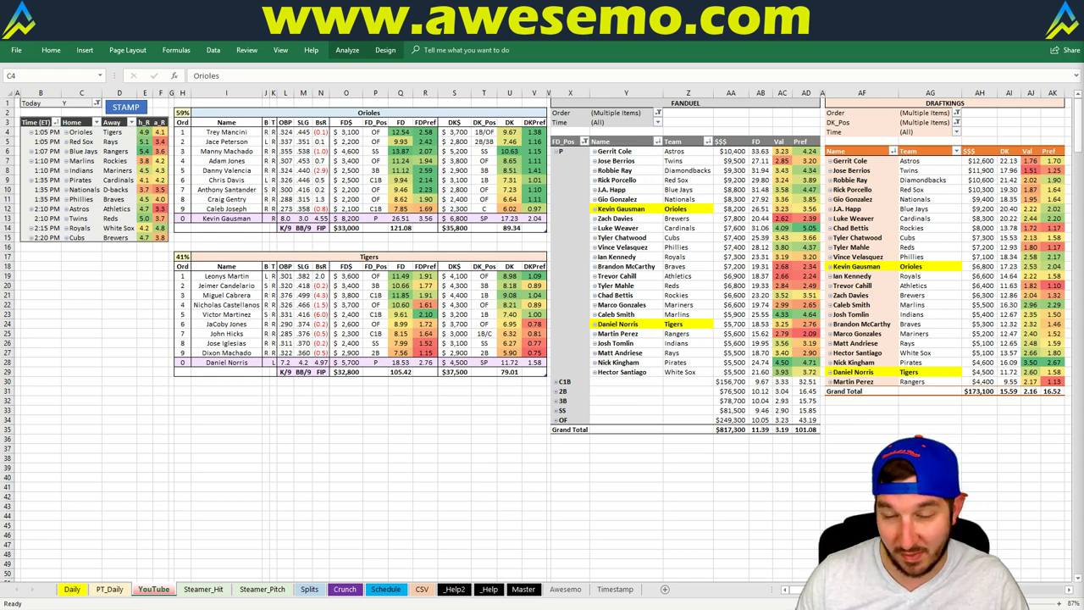
pyautogui.click(115, 267)
pyautogui.click(81, 248)
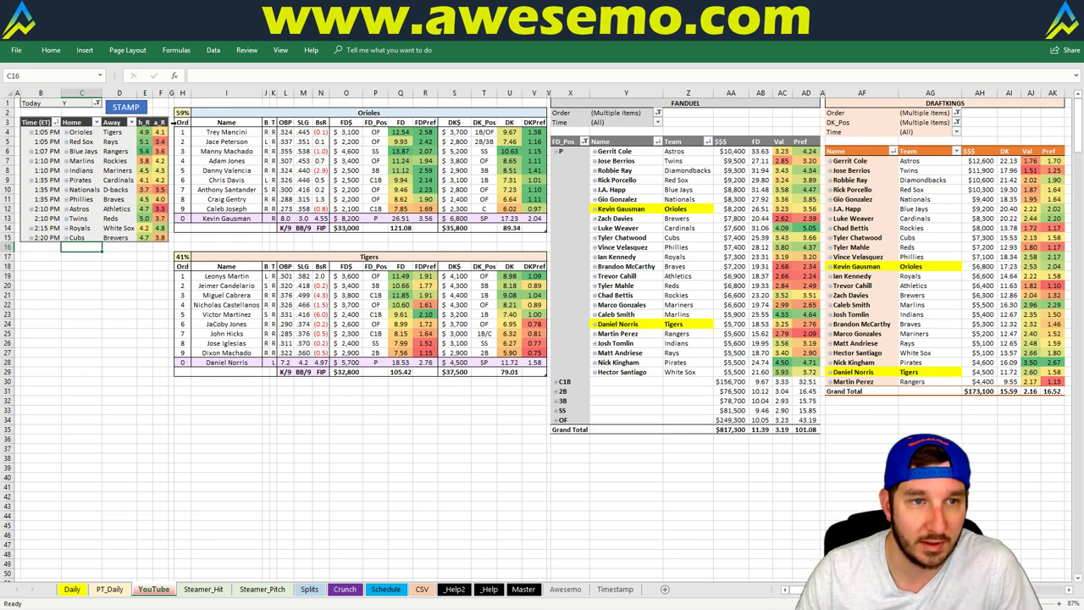
# Set the home team heading of the matchup tables to Red Sox to show that game's lineups and projections.
pyautogui.click(304, 112)
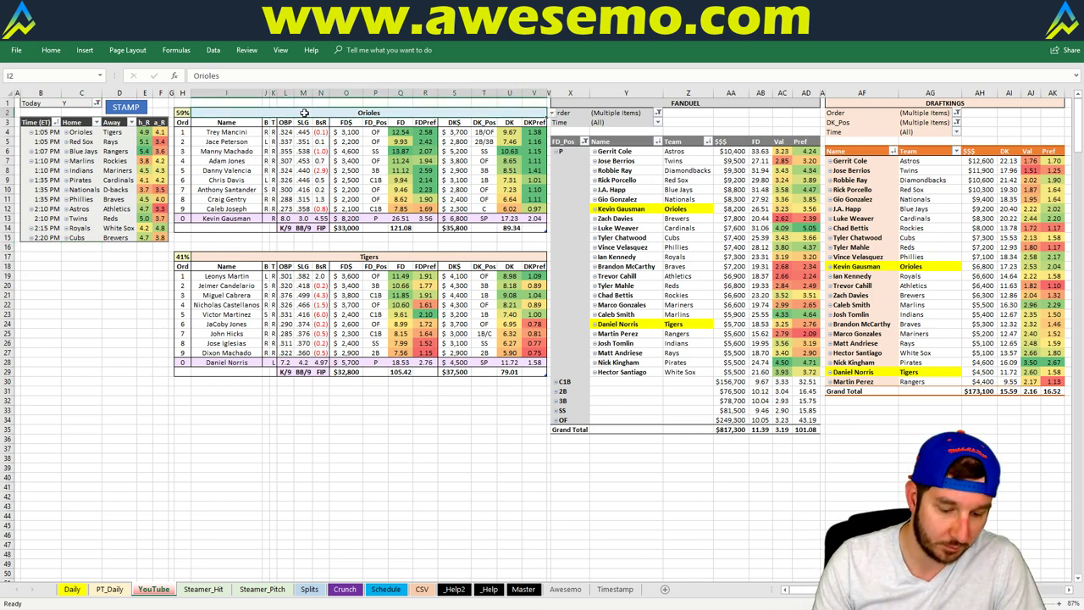
pyautogui.write('Red Sox')
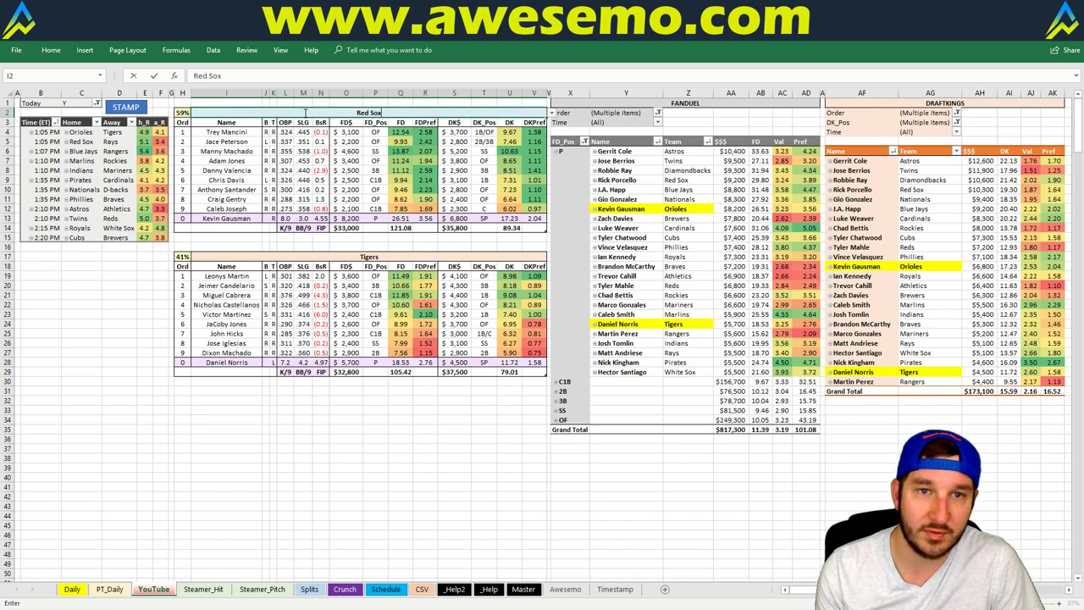
pyautogui.press('Return')
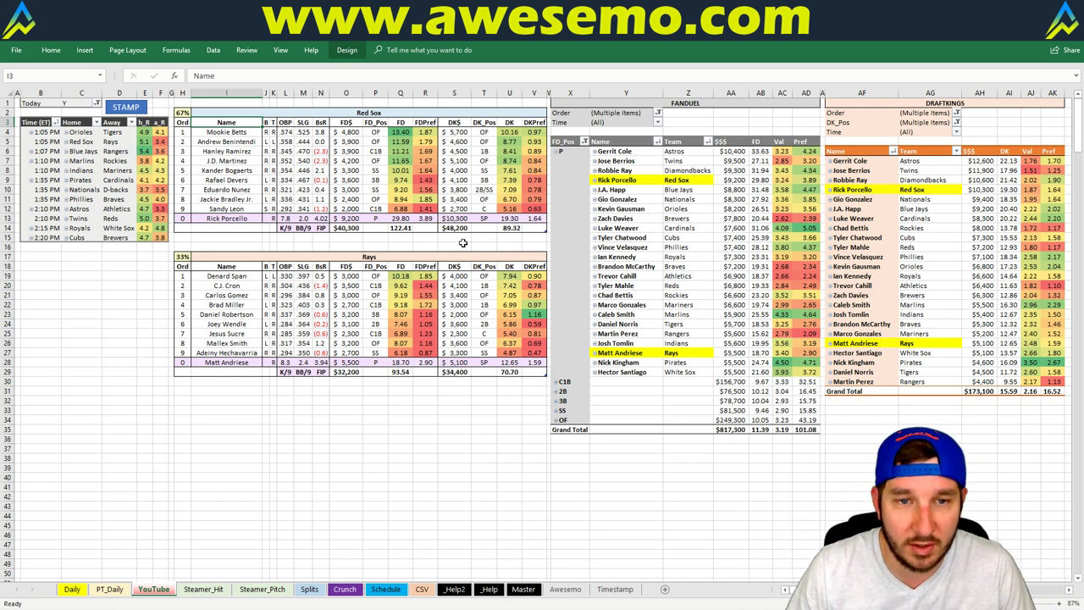
# Change the home team of the matchup tables to Blue Jays to load that game's projections.
pyautogui.click(421, 112)
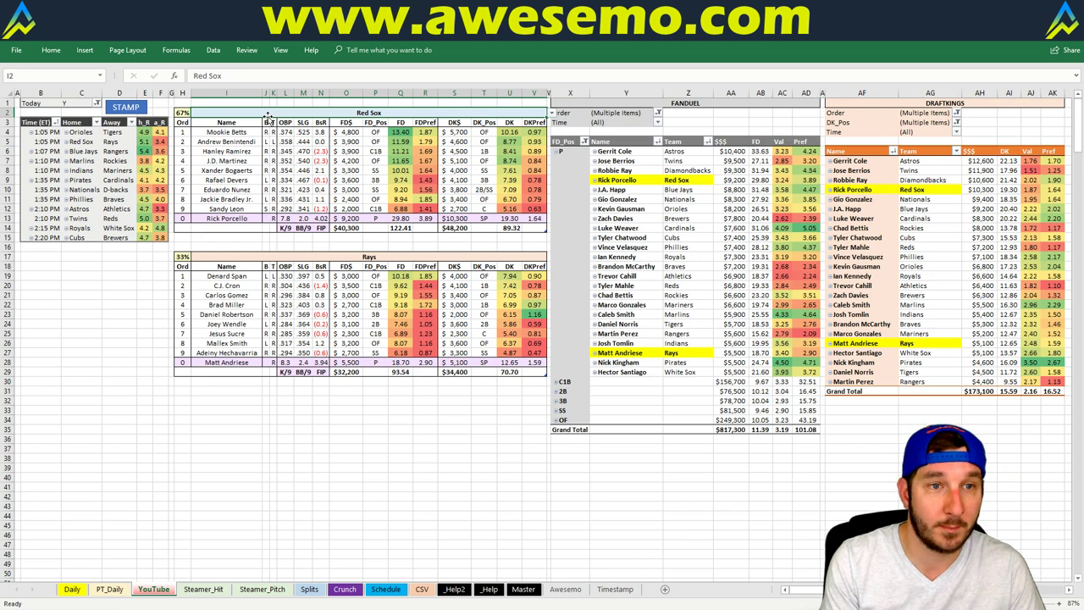
pyautogui.write('Blue Jays')
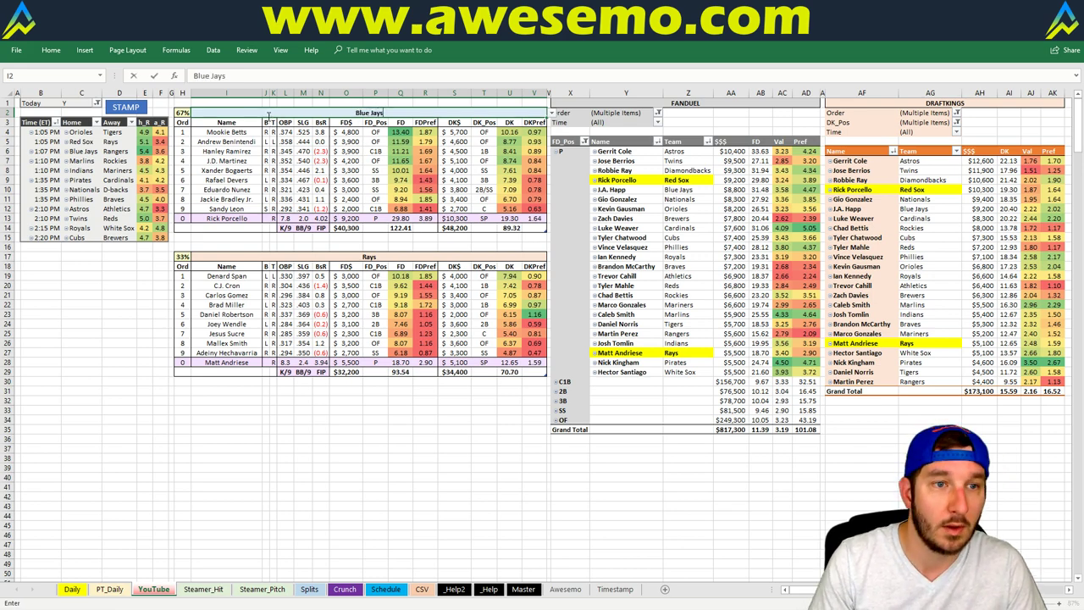
pyautogui.press('Return')
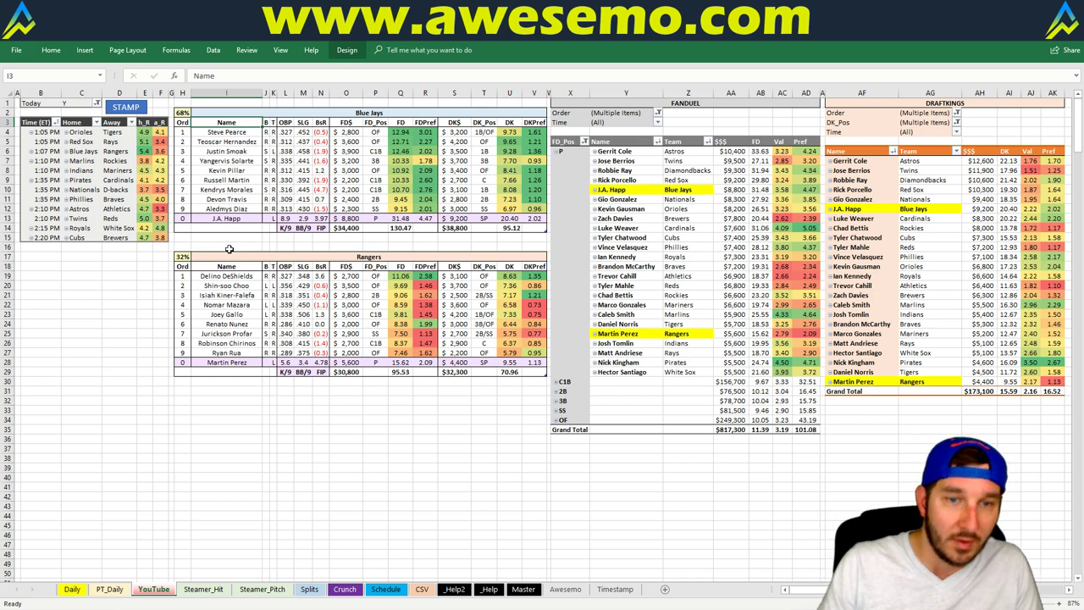
# Change the home team of the matchup tables to Marlins to load that game's projections.
pyautogui.click(310, 113)
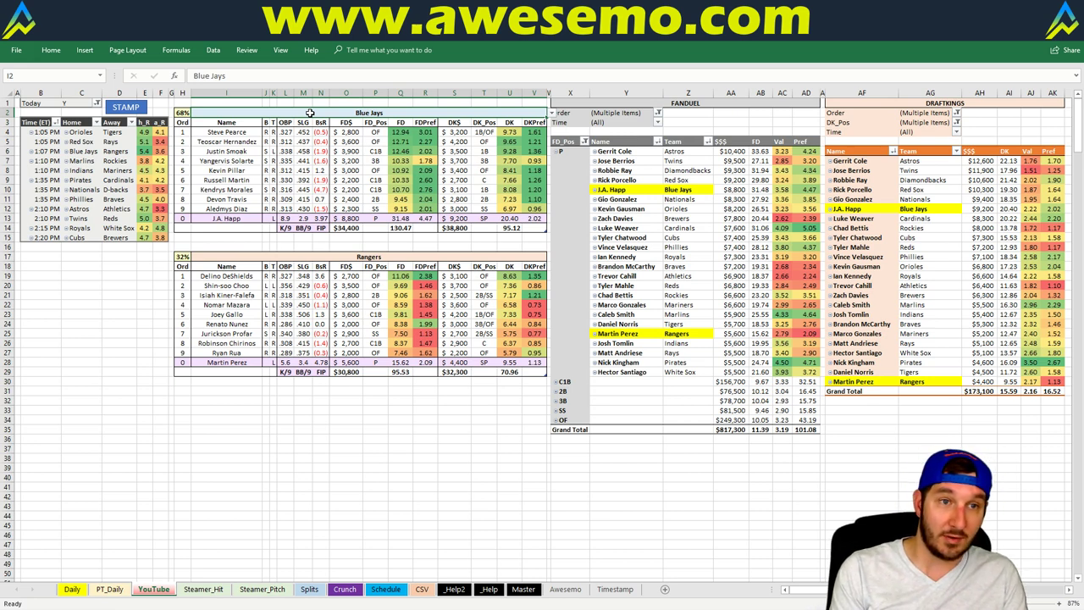
pyautogui.write('Marlins')
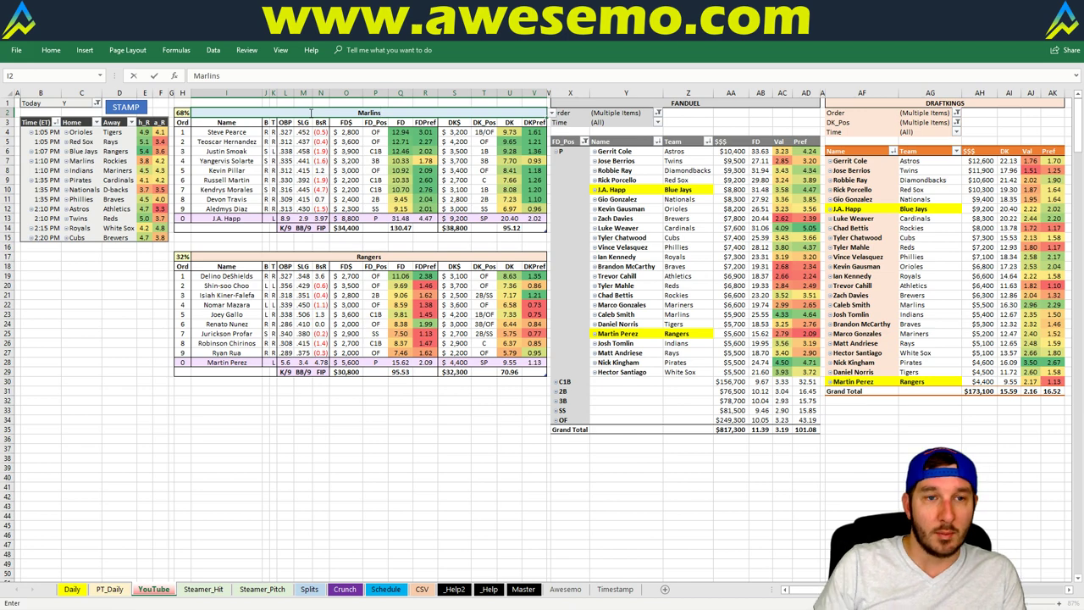
pyautogui.press('Return')
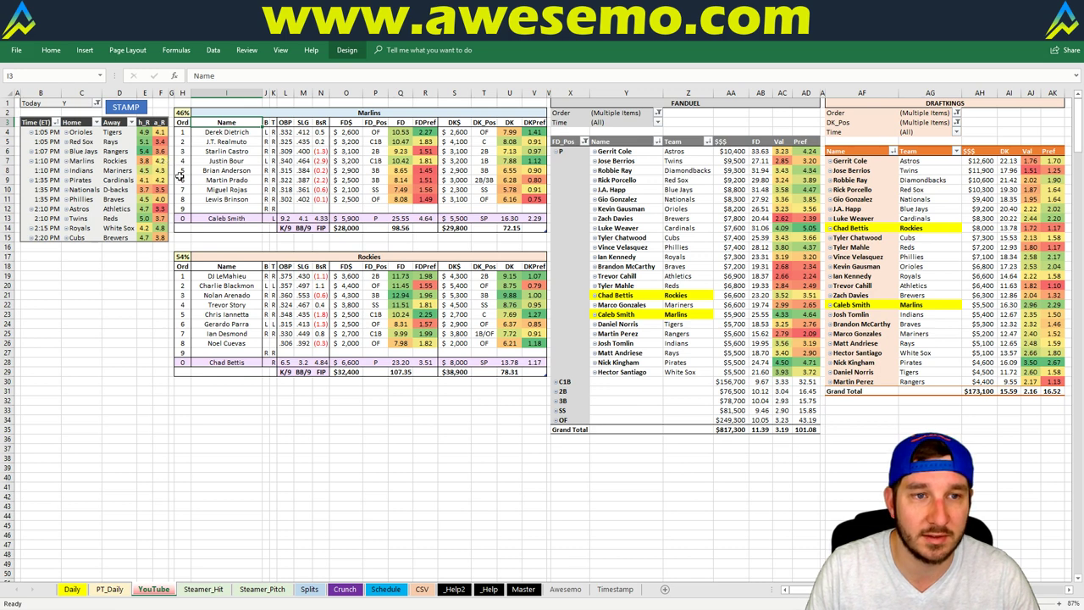
# Change the home team of the matchup tables to Indians to load that game's projections.
pyautogui.click(310, 113)
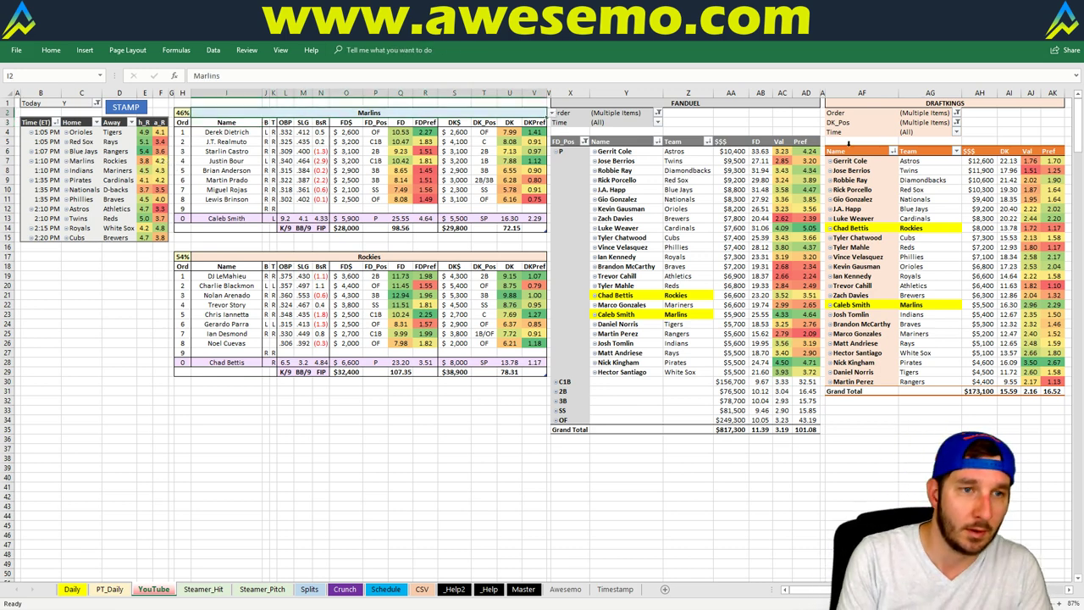
pyautogui.write('Indians')
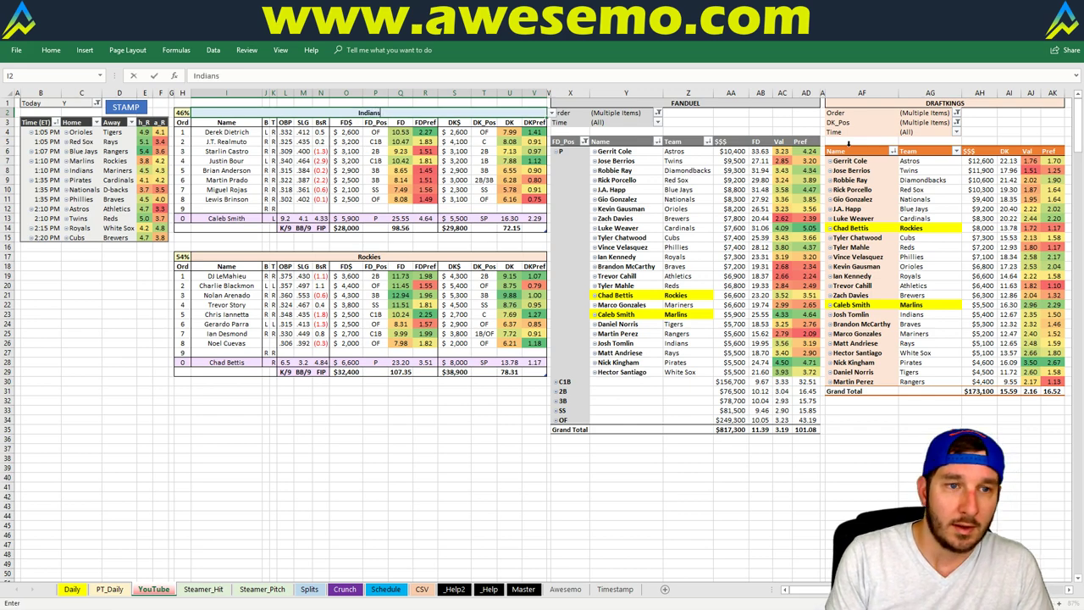
pyautogui.press('Return')
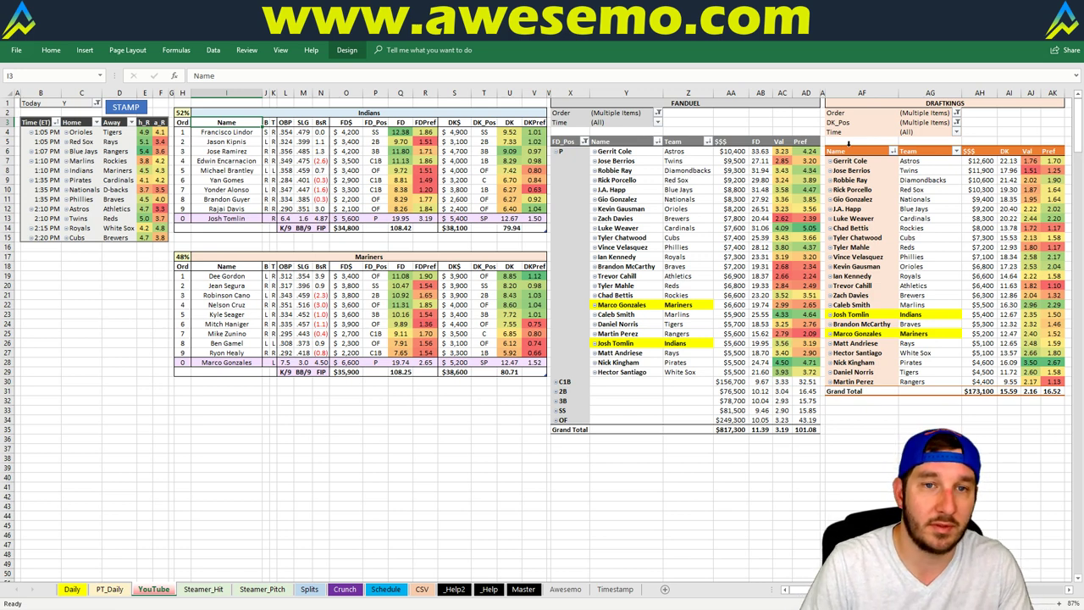
# Change the home team of the matchup tables to Pirates to load that game's projections.
pyautogui.press('Up')
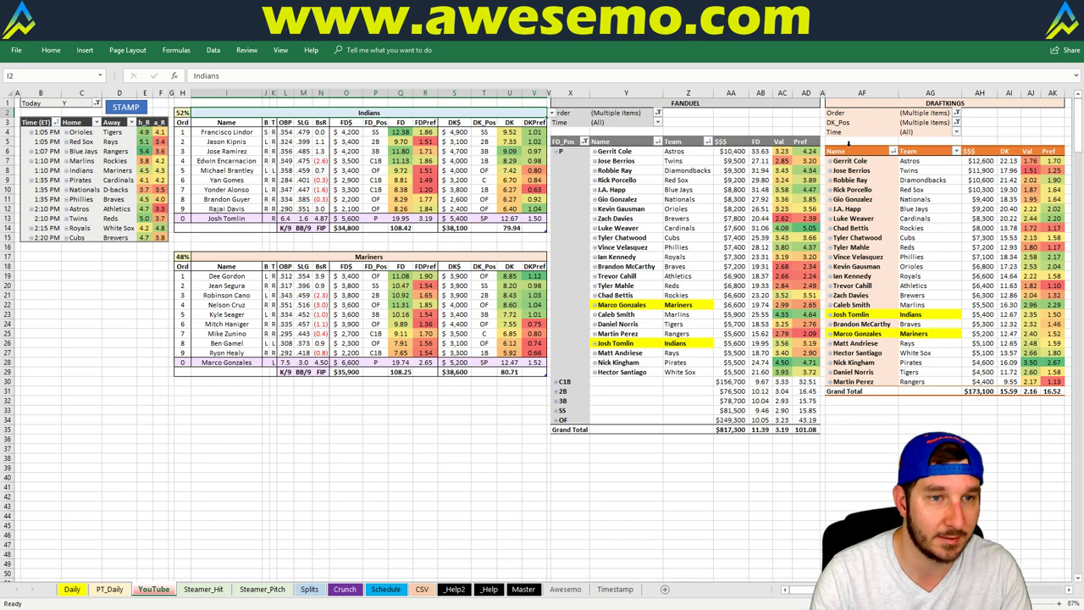
pyautogui.write('Pirates')
pyautogui.press('Return')
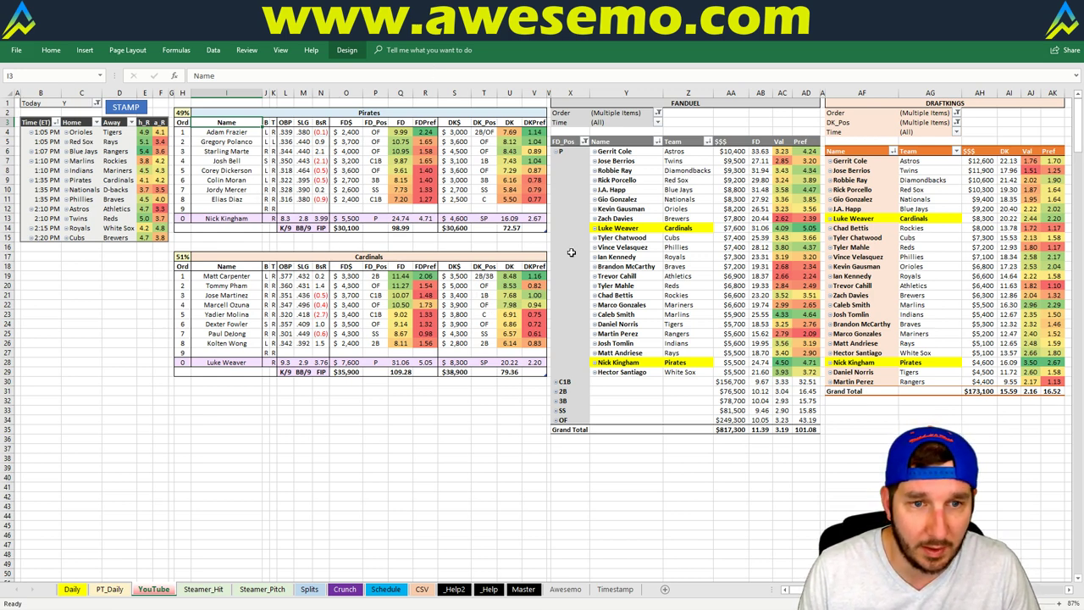
# Change the home team of the matchup tables to Nationals to load that game's projections.
pyautogui.click(395, 112)
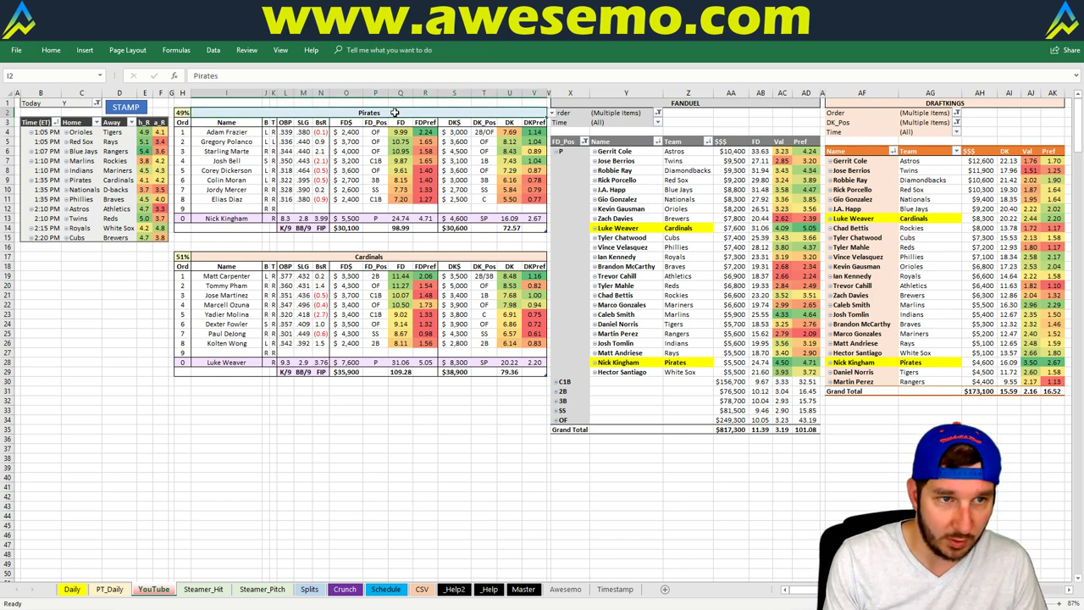
pyautogui.write('Nationals')
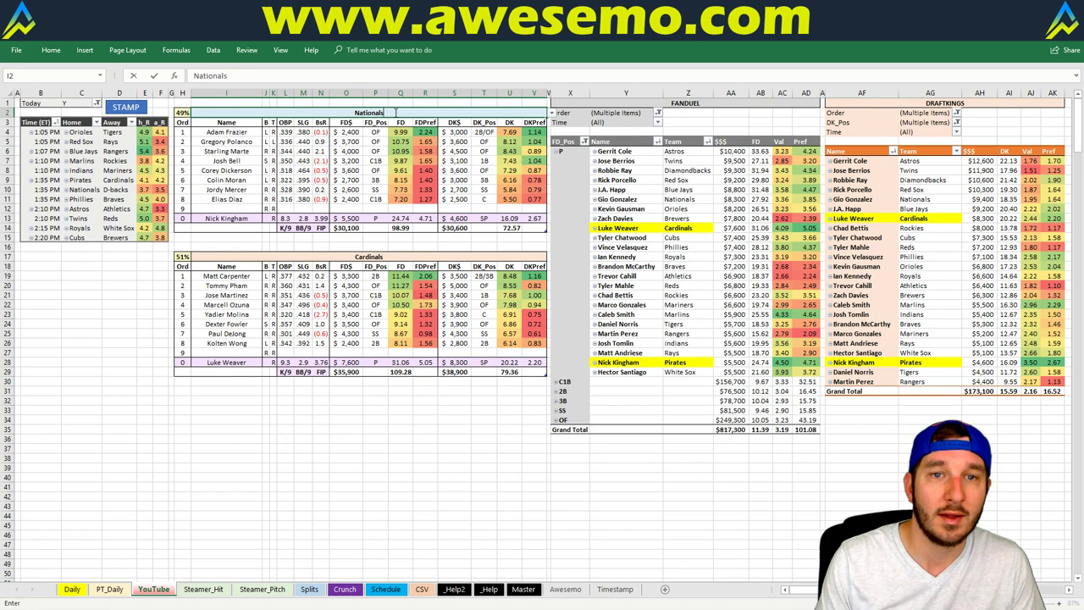
pyautogui.press('Return')
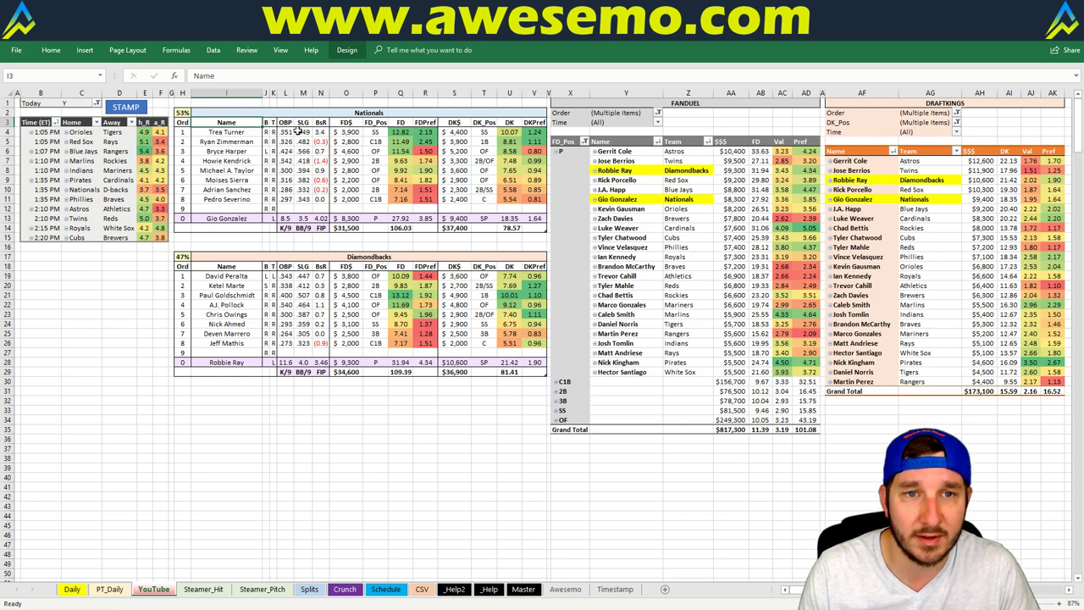
# Change the home team of the matchup tables to Phillies to load that game's projections.
pyautogui.click(320, 111)
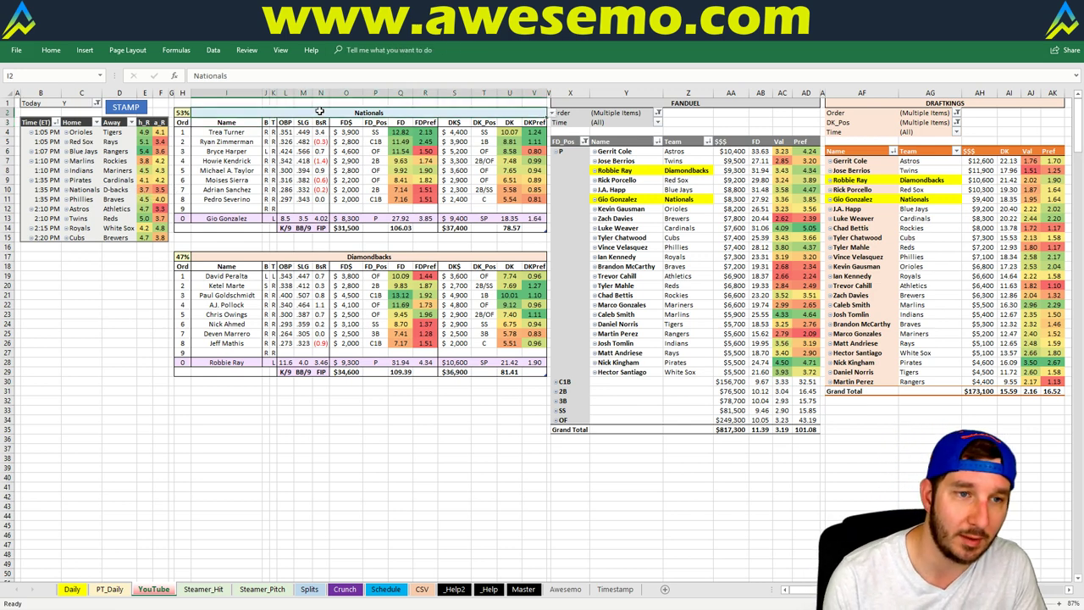
pyautogui.write('Phil')
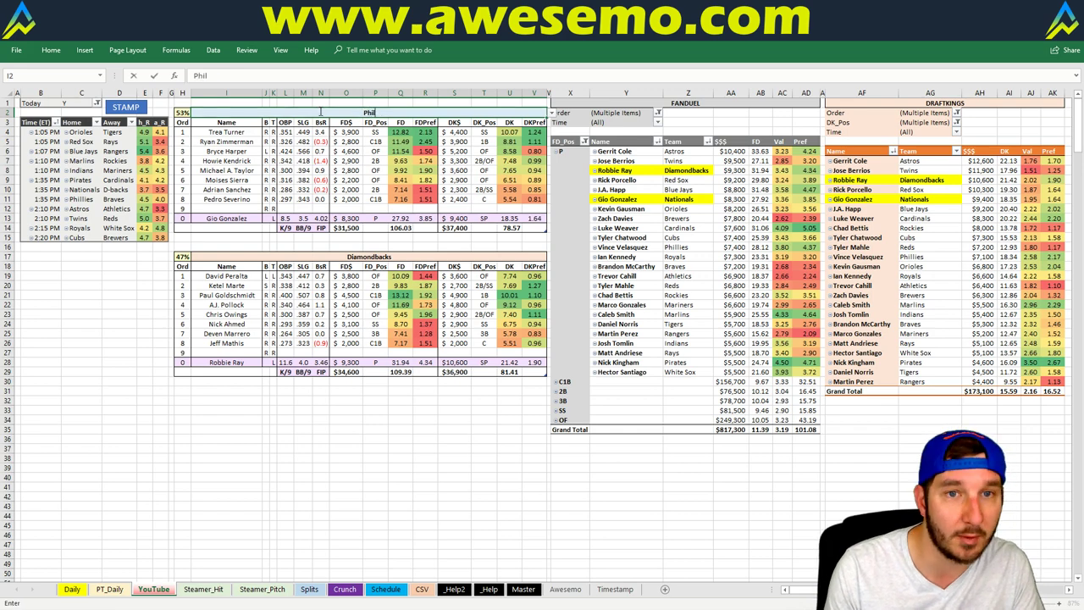
pyautogui.write('lies')
pyautogui.press('Return')
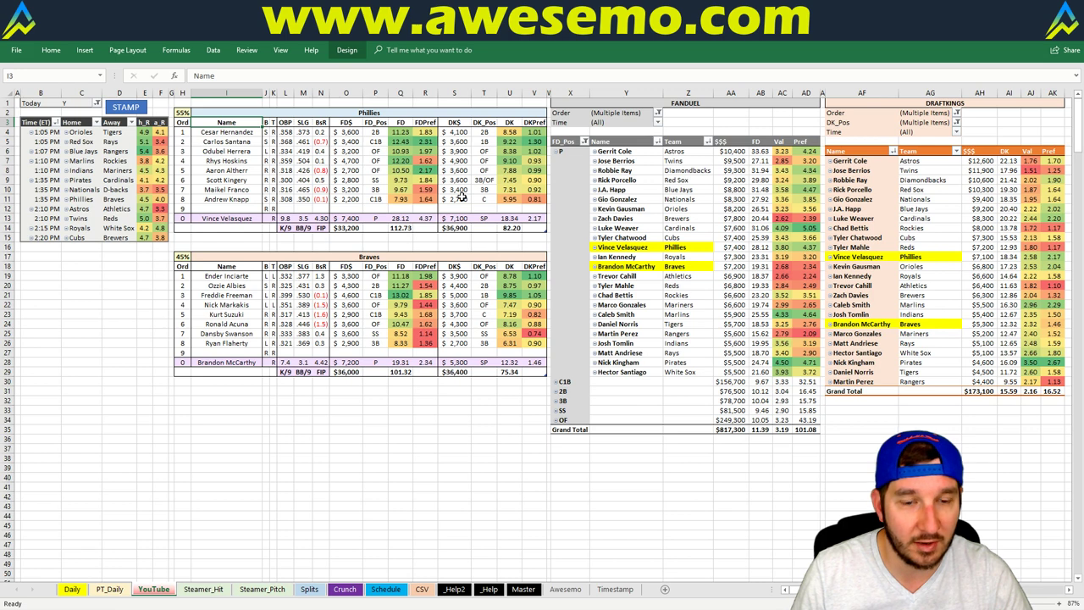
# Change the home team of the matchup tables to Astros to load that game's projections.
pyautogui.click(367, 129)
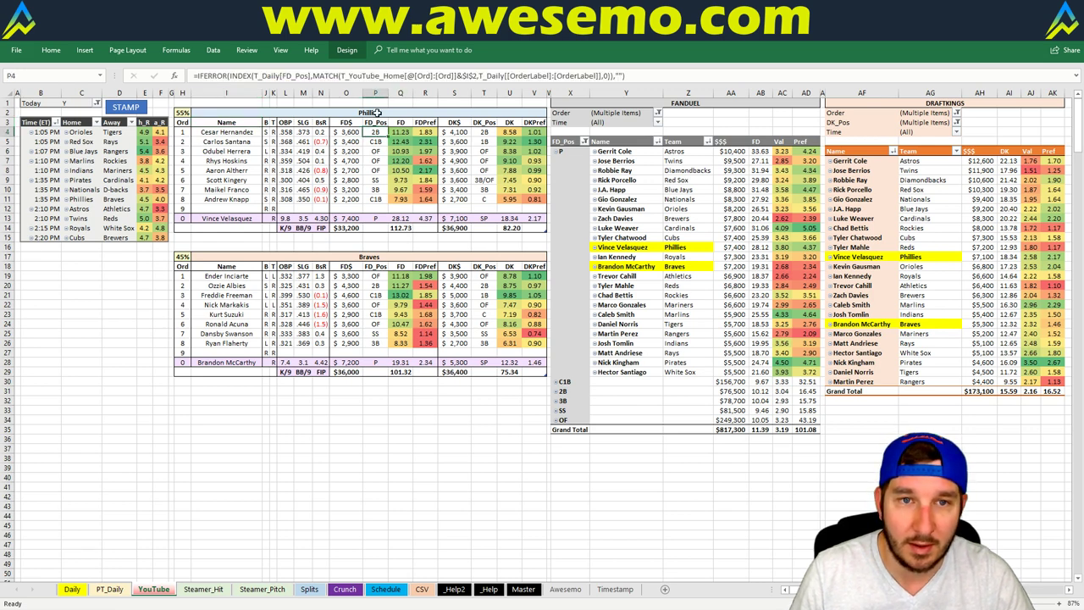
pyautogui.click(377, 114)
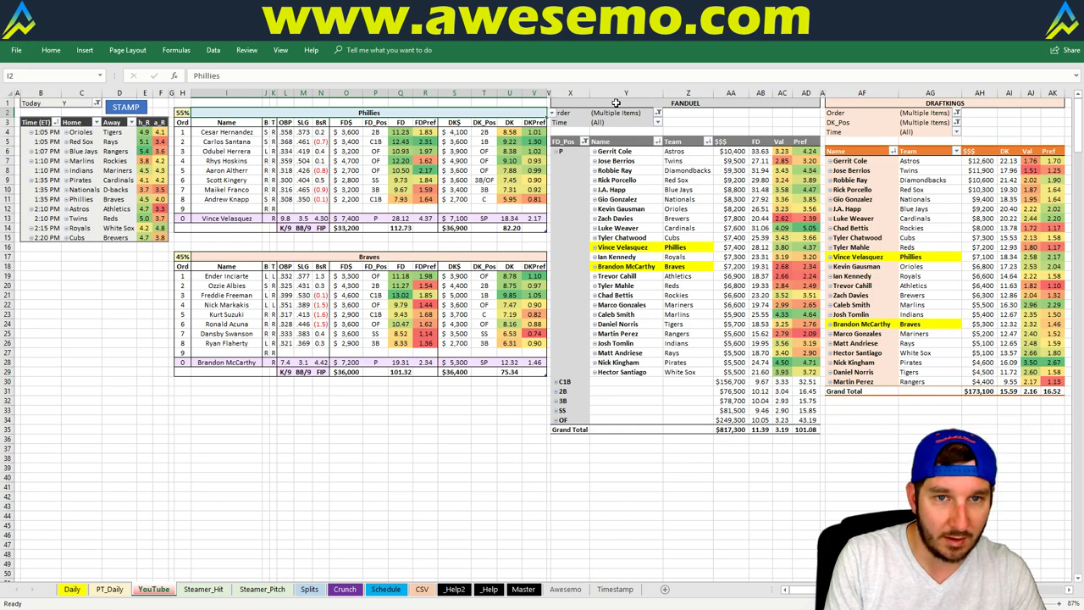
pyautogui.write('Astros')
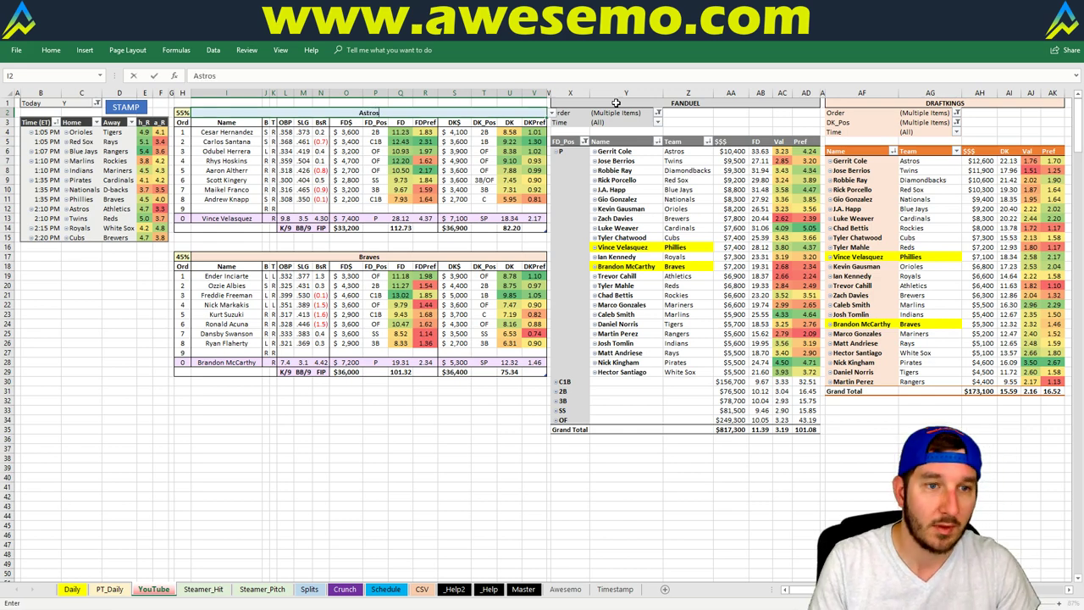
pyautogui.press('Return')
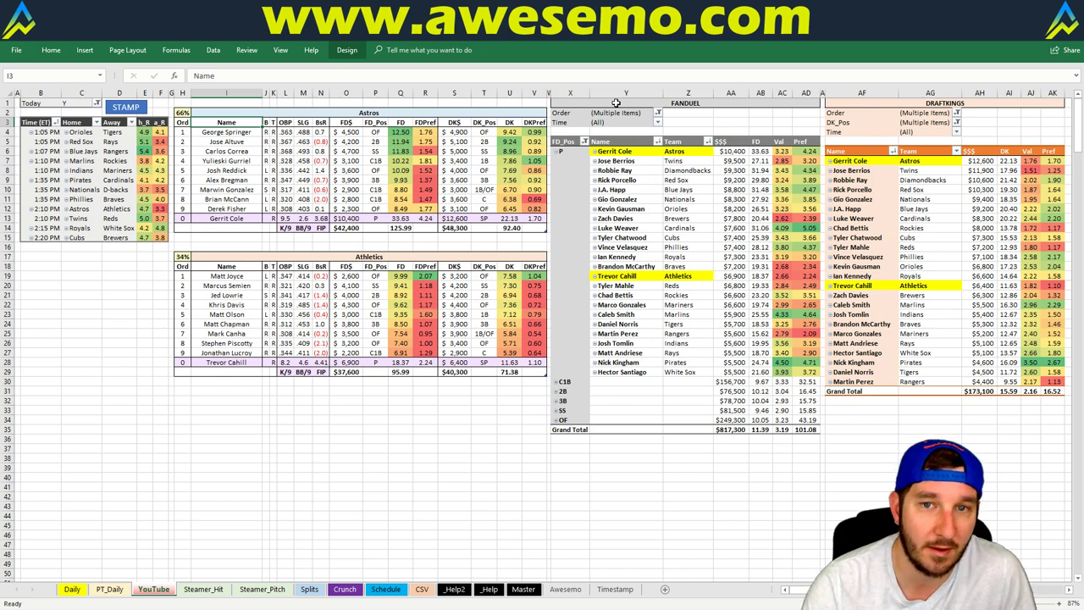
# Change the home team of the matchup tables to Twins to load that game's projections.
pyautogui.click(332, 113)
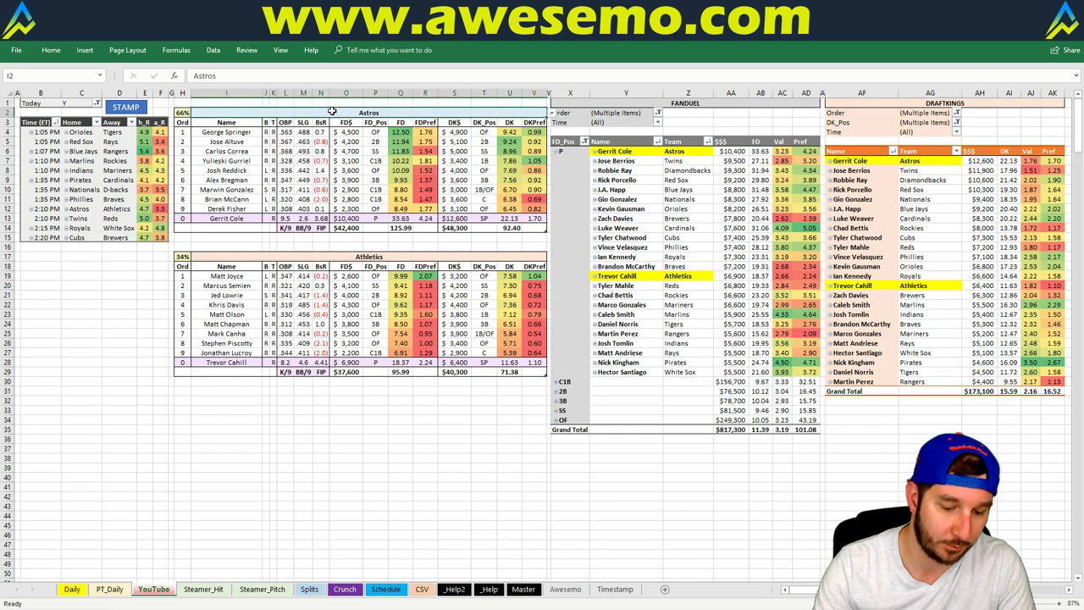
pyautogui.write('Twins')
pyautogui.press('Return')
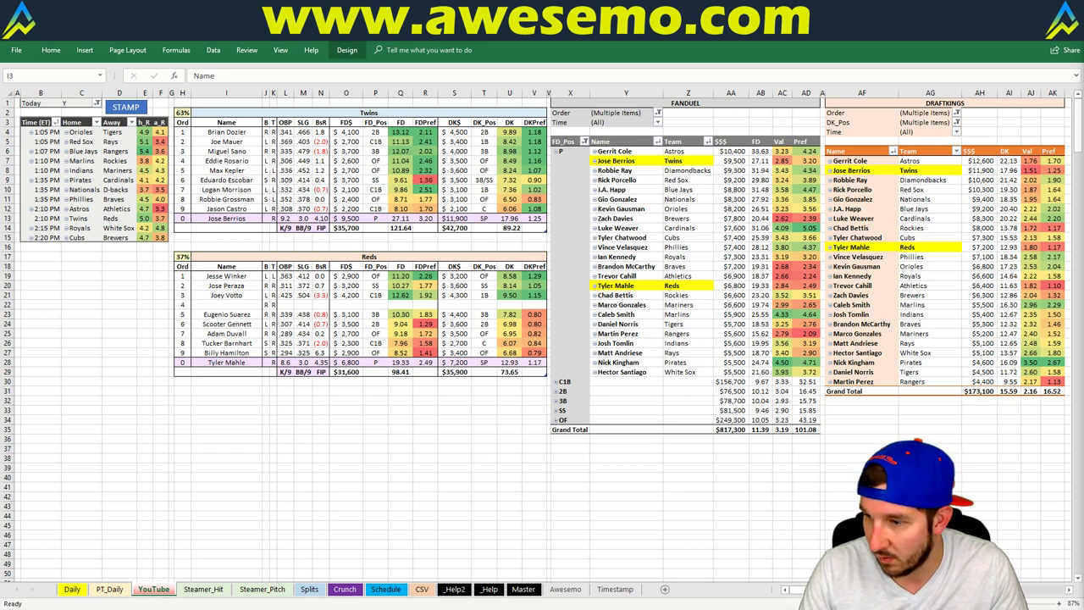
# In the Daily sheet, set the Reds' batting order to 4 for Scooter Gennett and 6 for Scott Schebler, and return to the YouTube sheet.
pyautogui.click(230, 324)
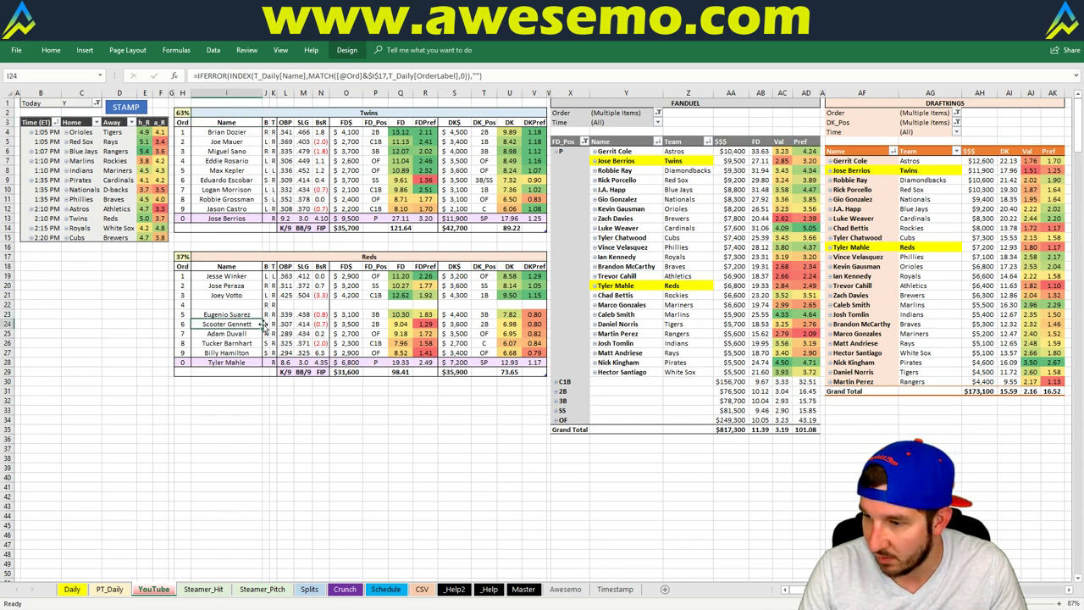
pyautogui.click(72, 589)
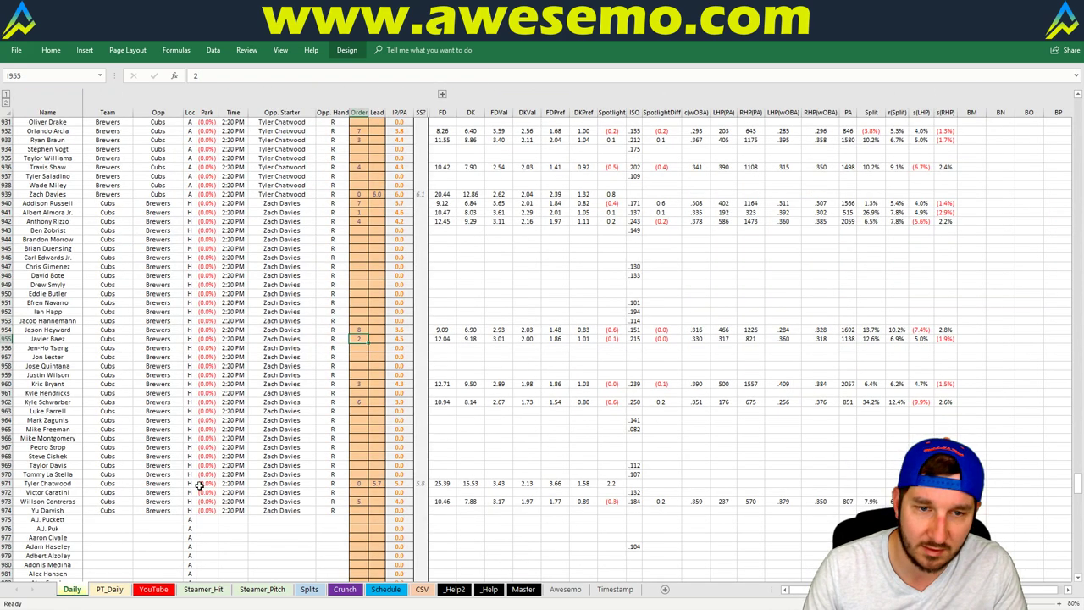
pyautogui.scroll(20, 269, 405)
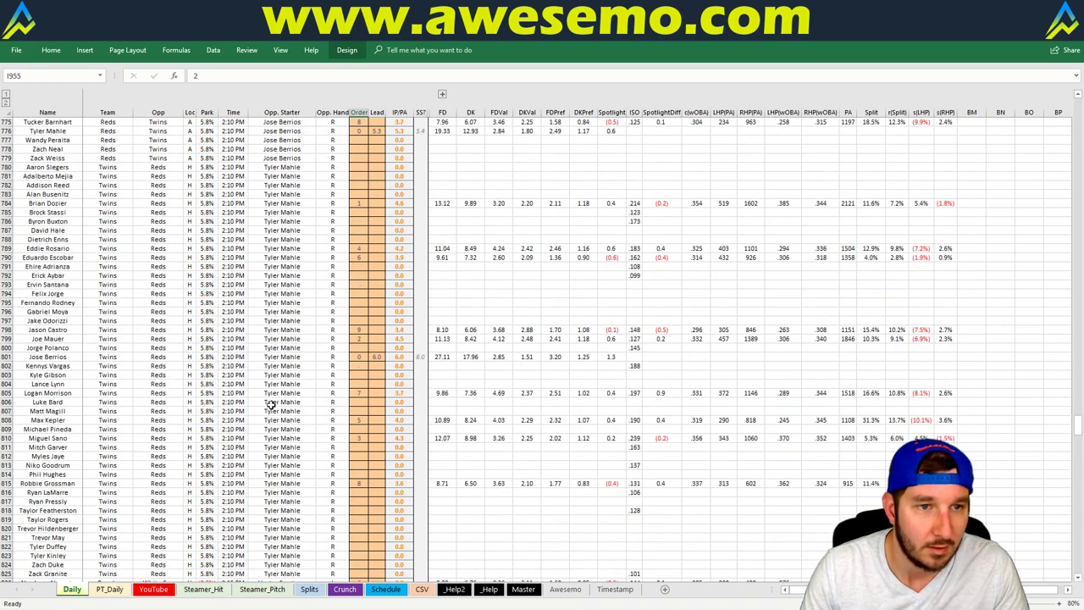
pyautogui.scroll(2, 330, 436)
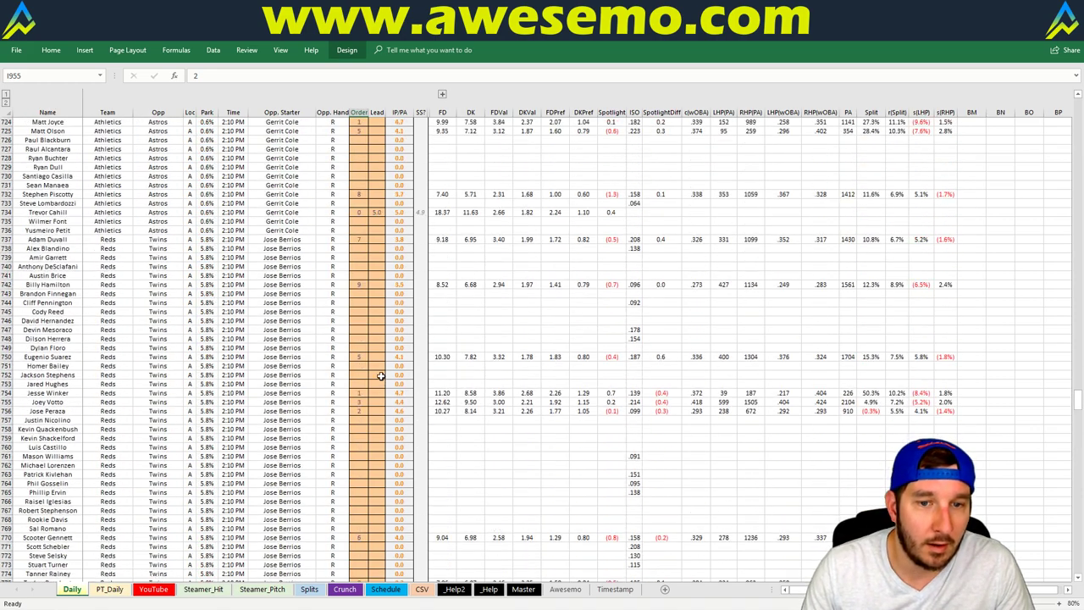
pyautogui.click(358, 537)
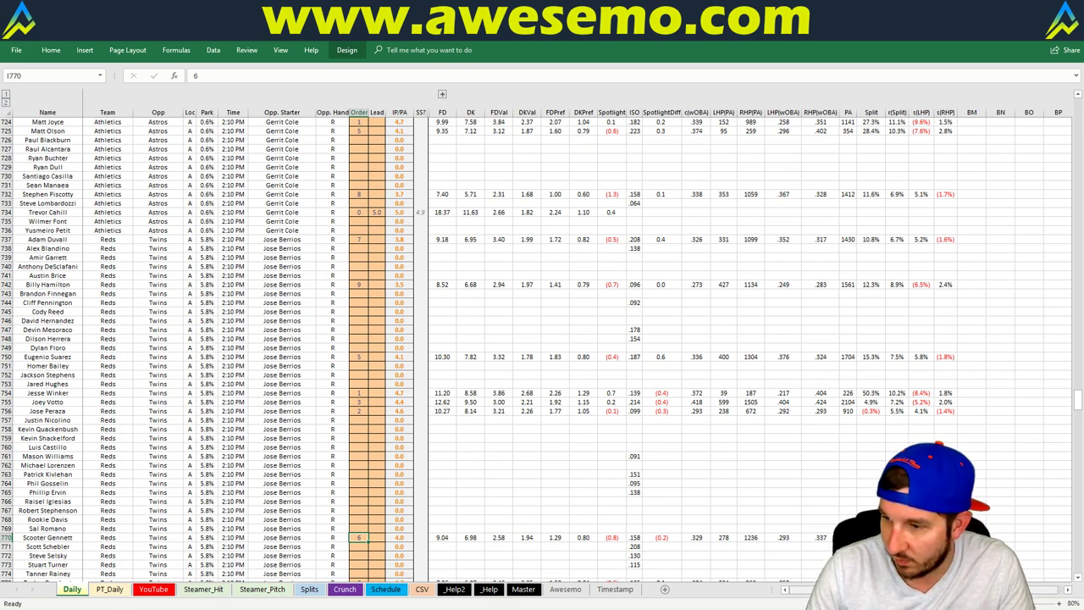
pyautogui.write('4')
pyautogui.press('Return')
pyautogui.write('6')
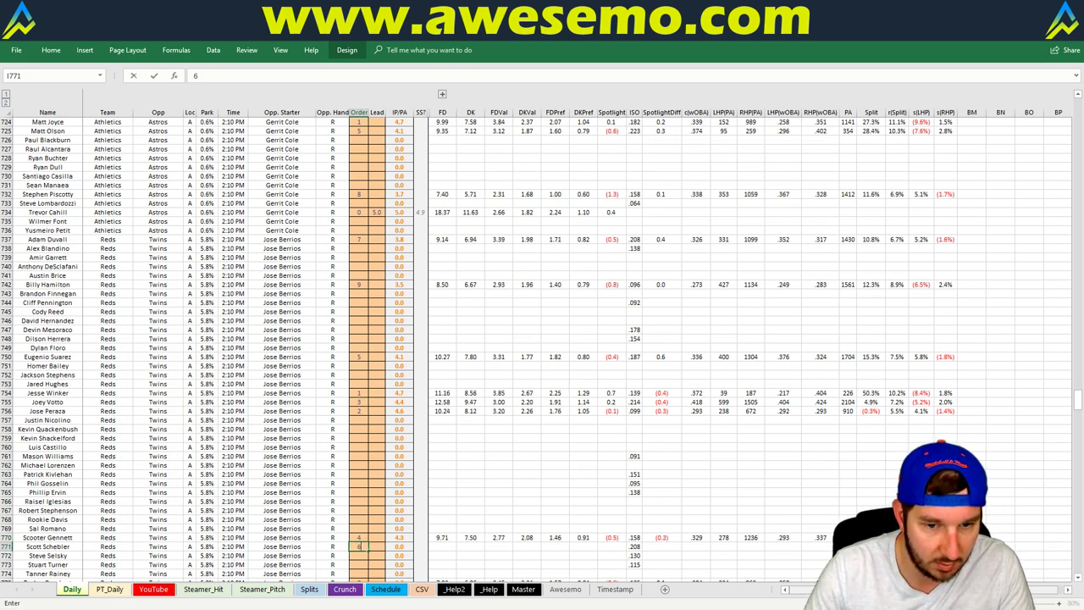
pyautogui.press('Return')
pyautogui.click(157, 590)
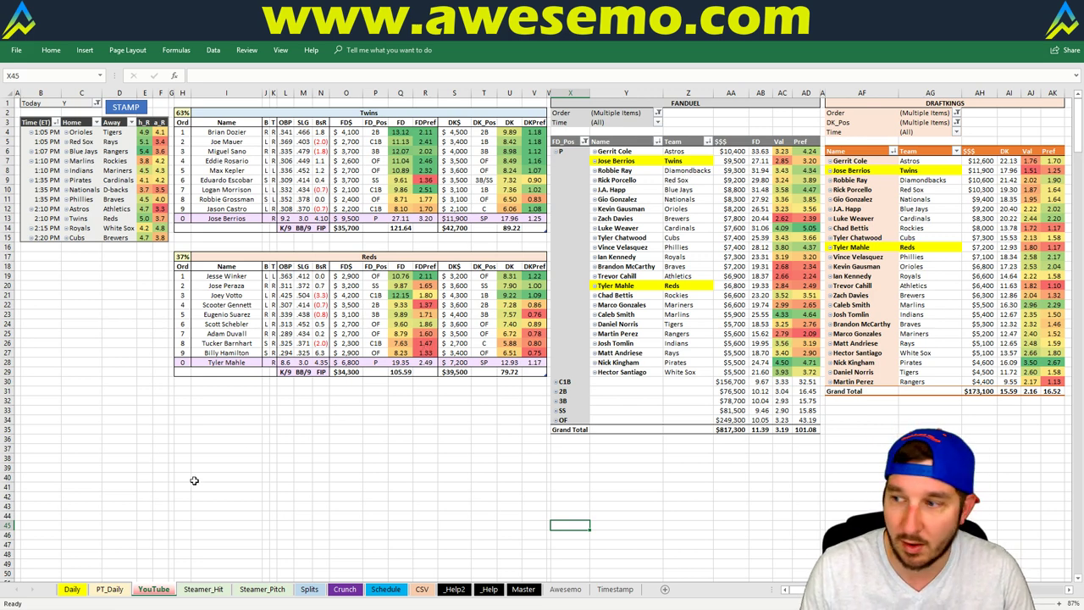
pyautogui.click(222, 391)
pyautogui.click(225, 382)
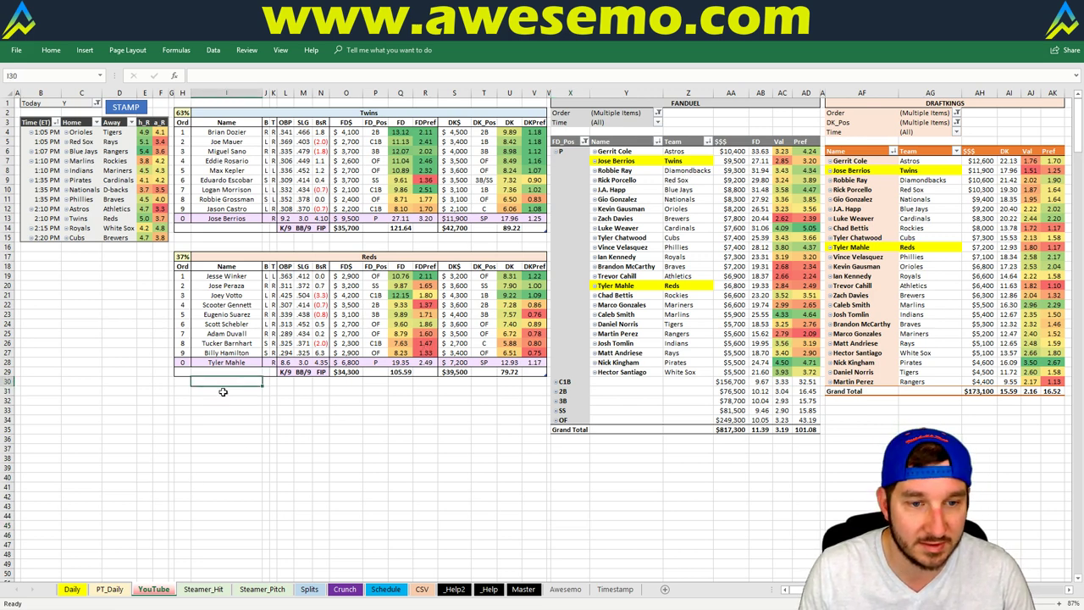
pyautogui.click(223, 392)
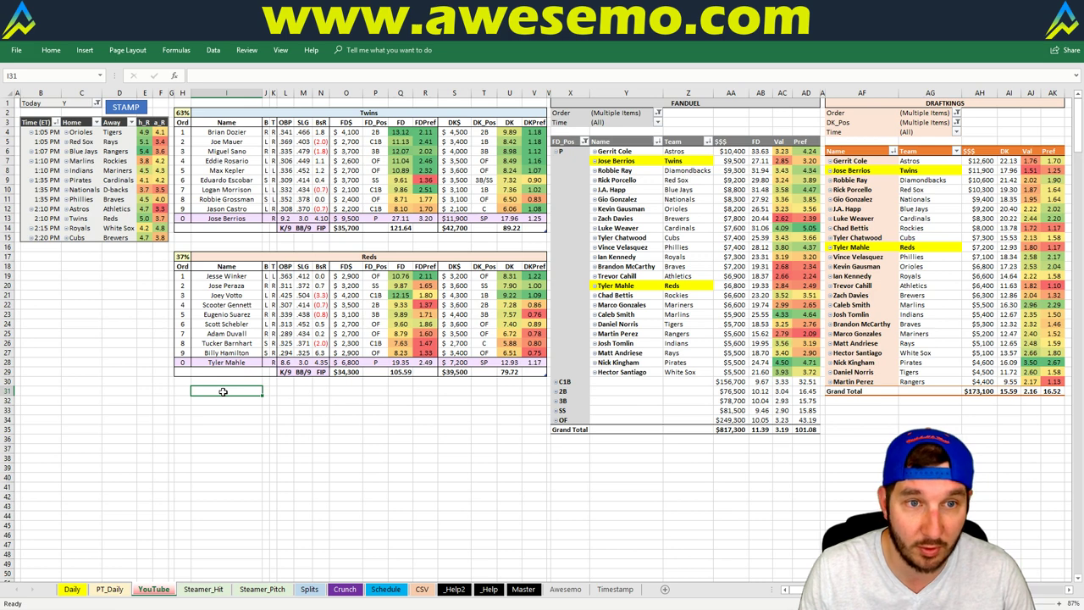
pyautogui.click(303, 392)
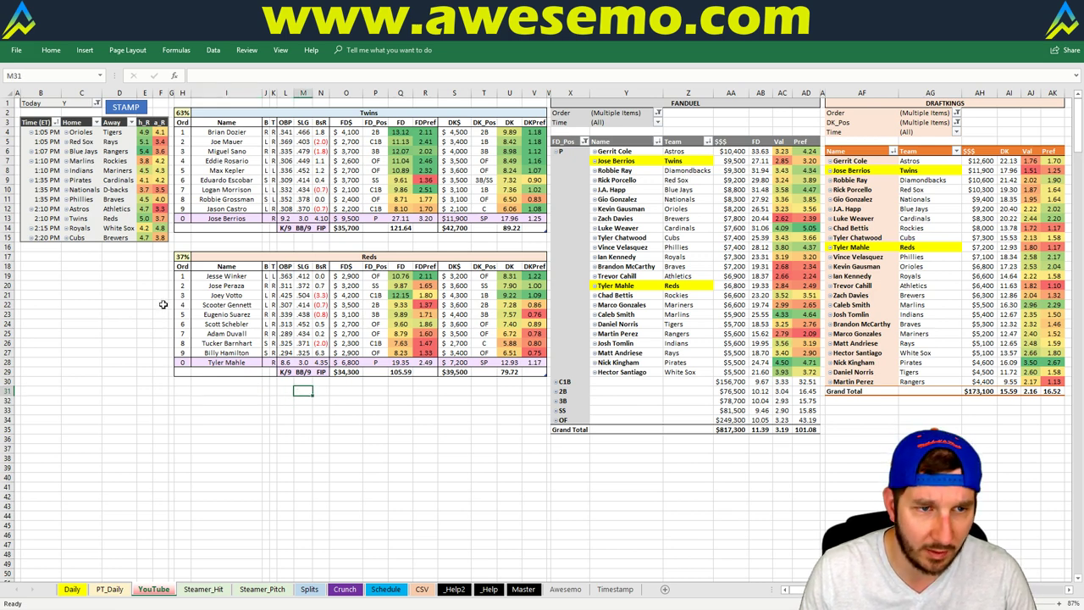
pyautogui.click(341, 393)
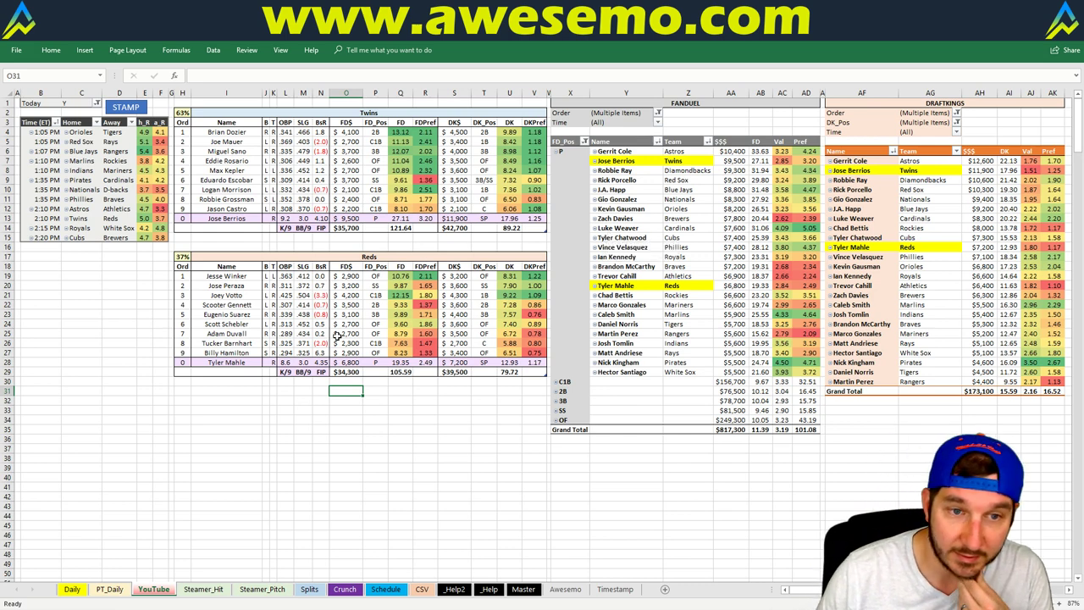
pyautogui.click(336, 370)
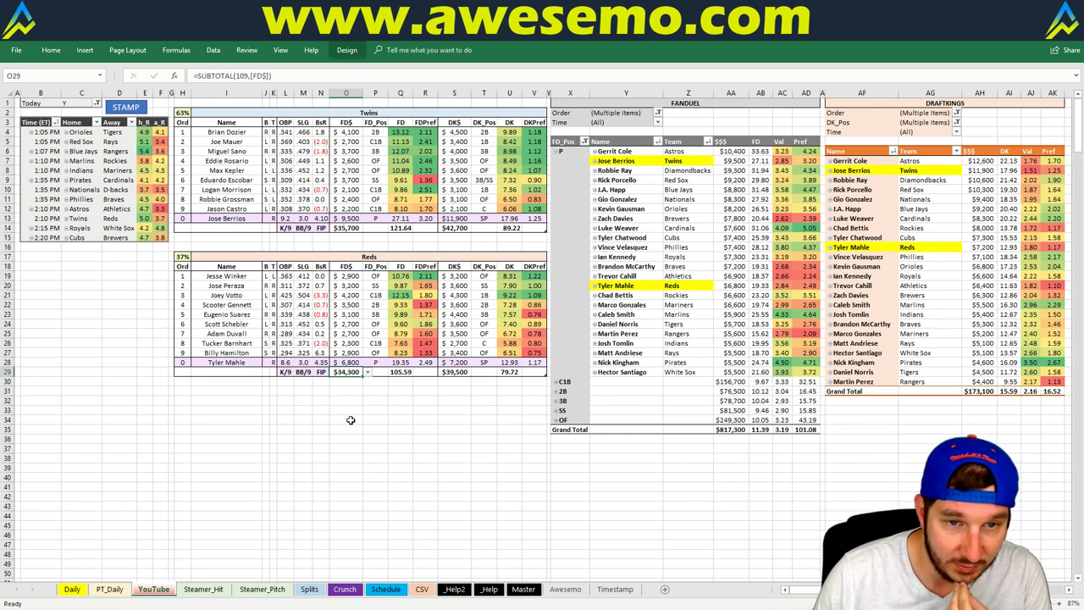
# Change the home team of the matchup tables to Royals to load that game's projections.
pyautogui.click(287, 113)
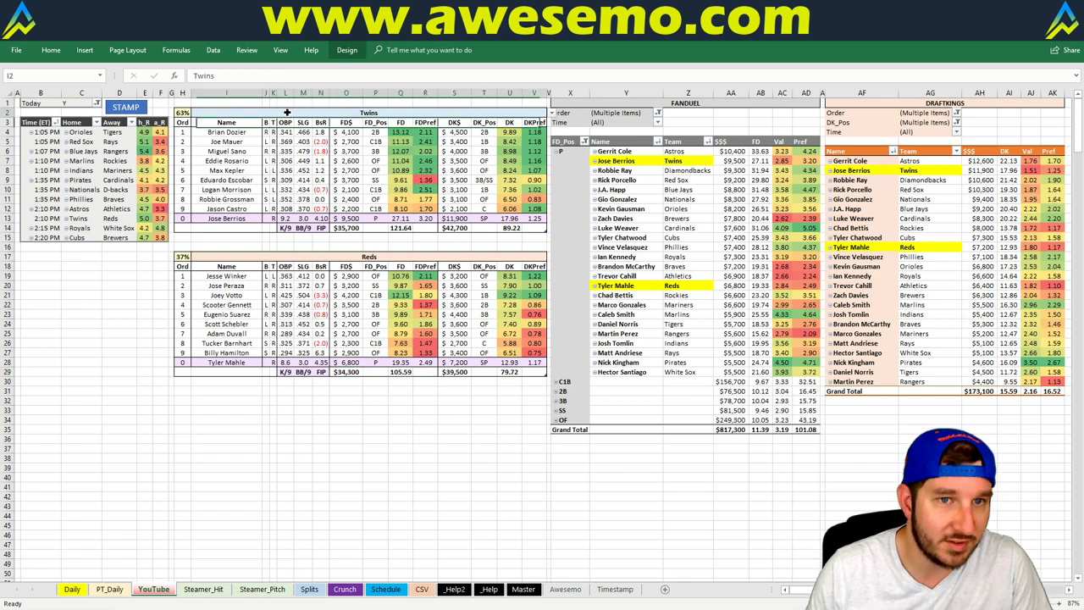
pyautogui.write('Royals')
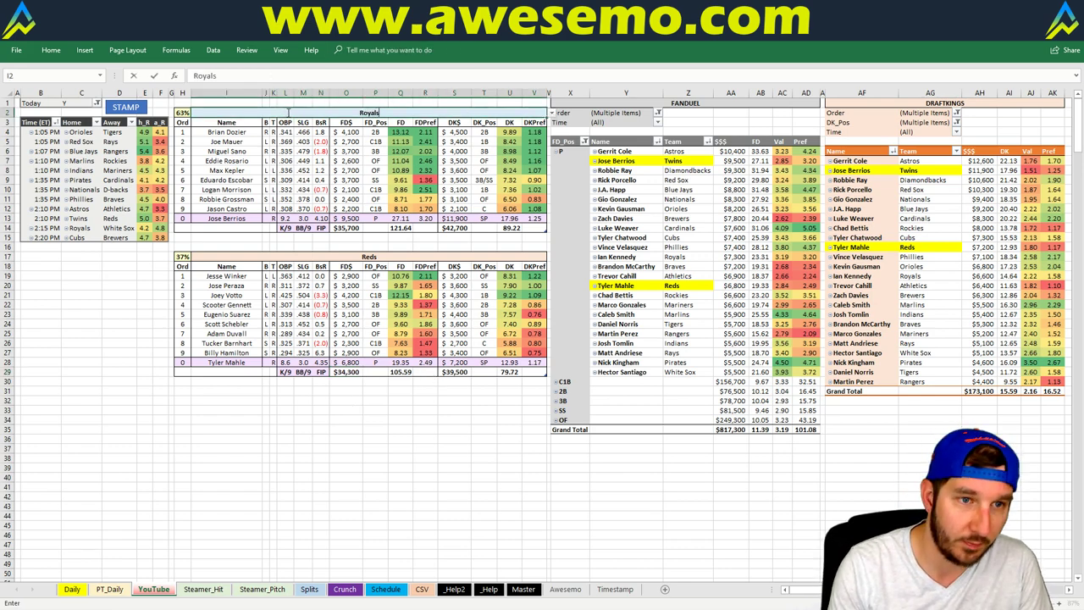
pyautogui.press('Return')
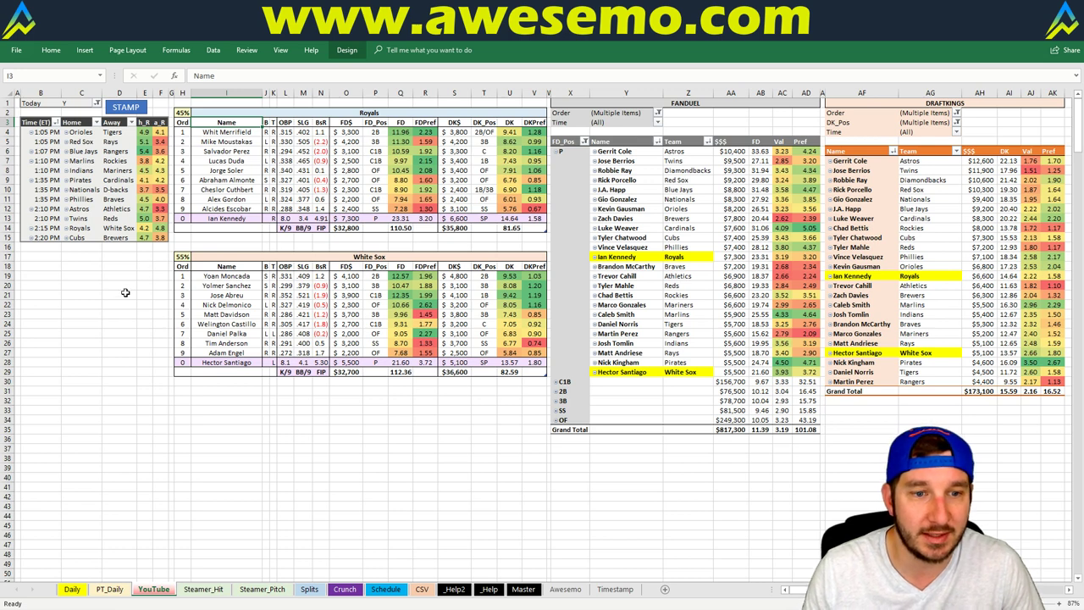
pyautogui.click(406, 238)
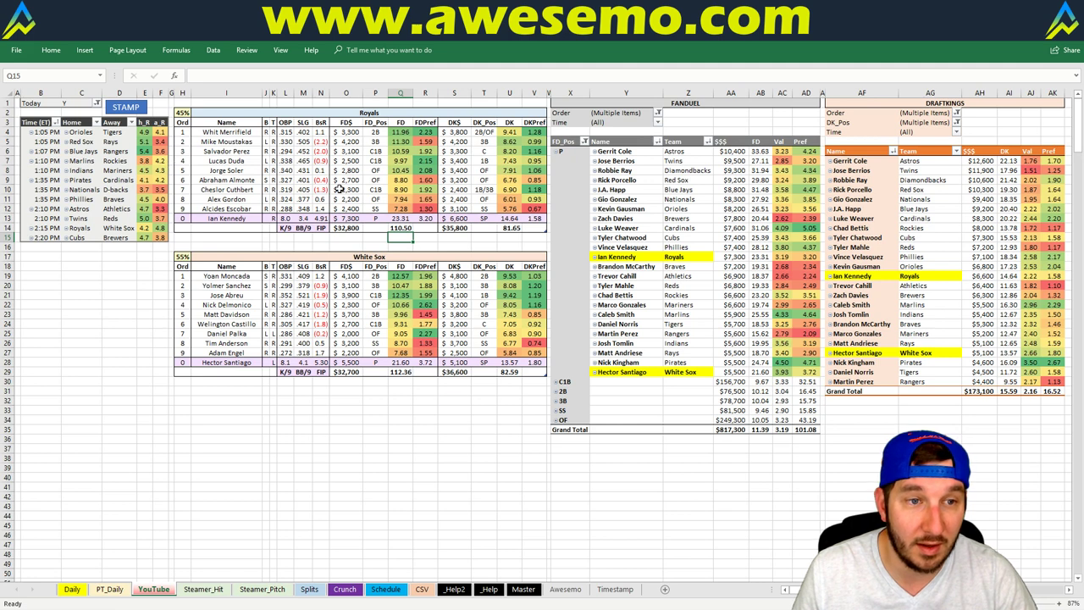
# Change the home team of the matchup tables to Cubs to load that game's projections.
pyautogui.click(355, 111)
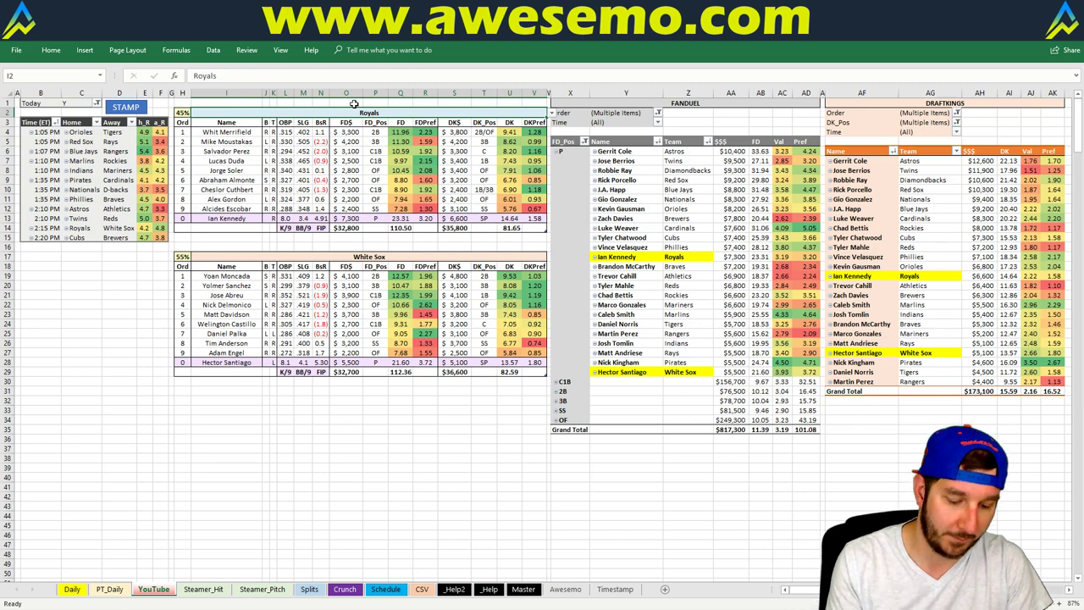
pyautogui.write('Cubs')
pyautogui.press('Return')
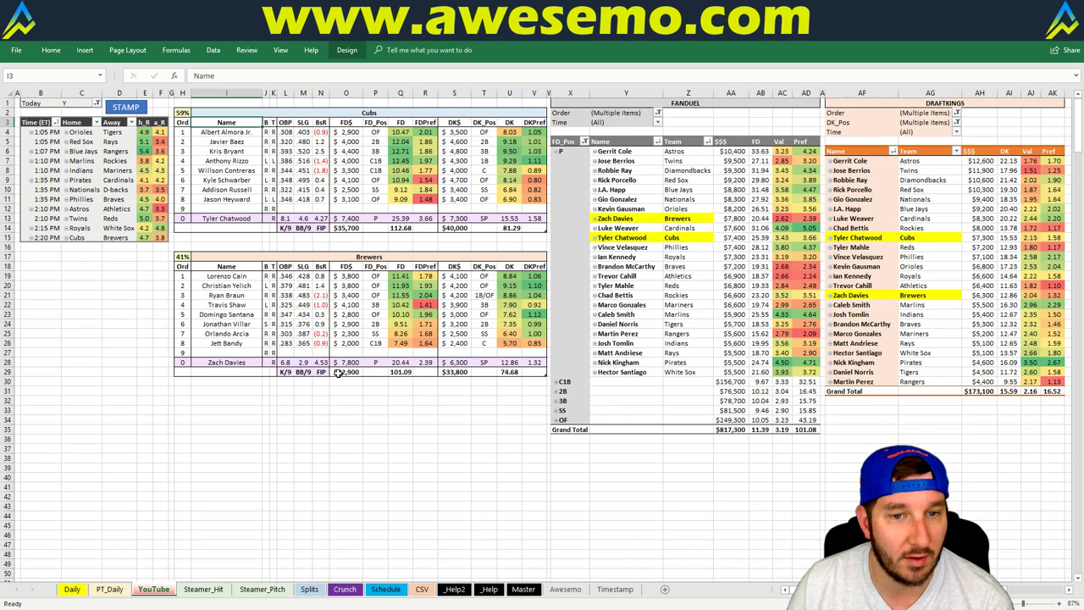
# Switch to Chrome and review the FanDuel lineups' player exposures for all positions in FantasyCruncher.
pyautogui.moveTo(60, 607)
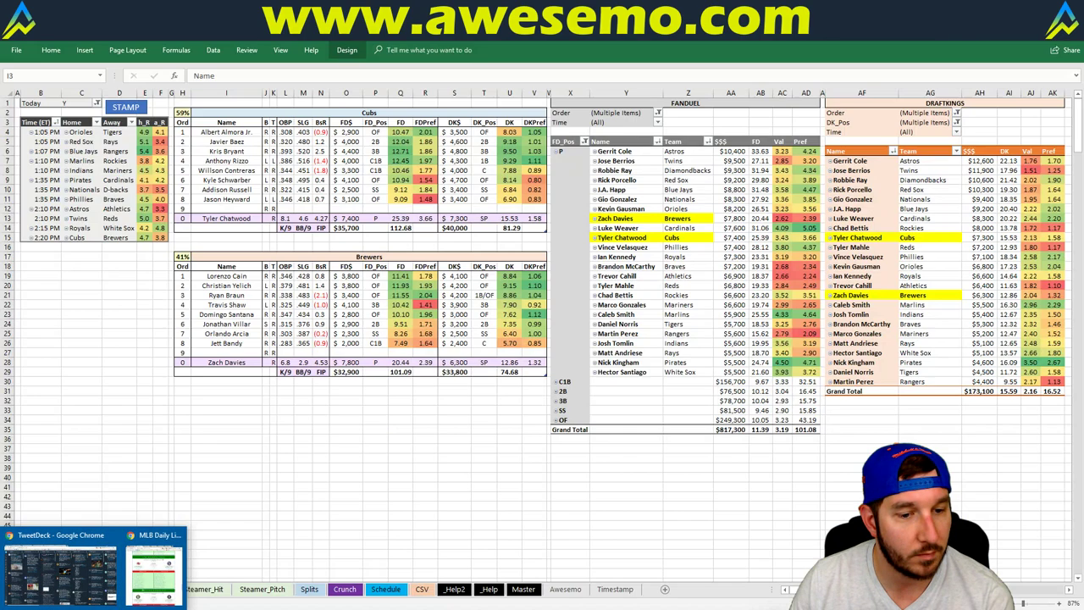
pyautogui.click(102, 578)
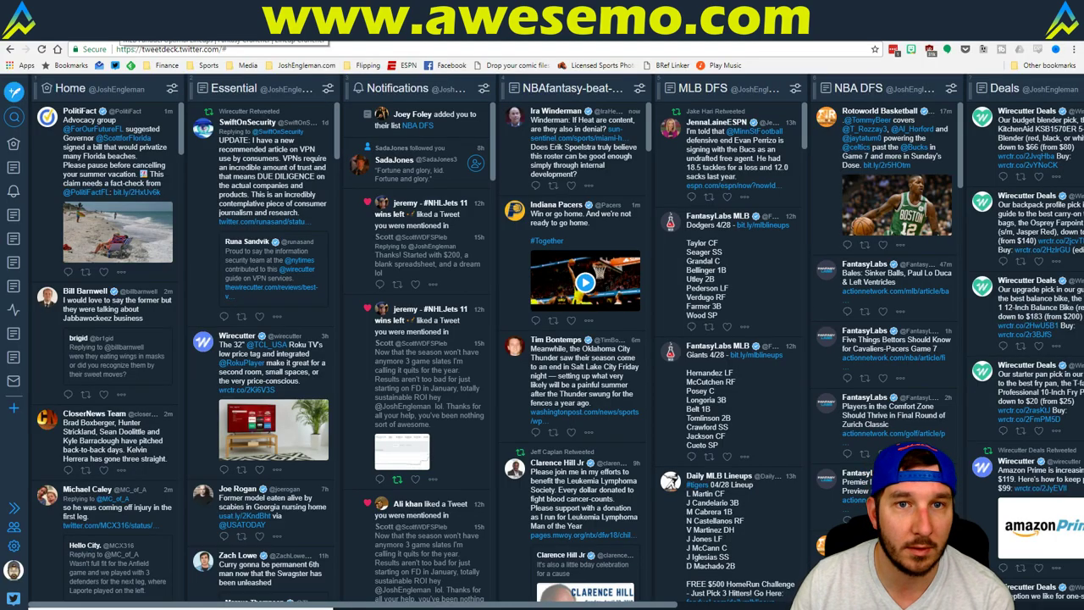
pyautogui.click(123, 30)
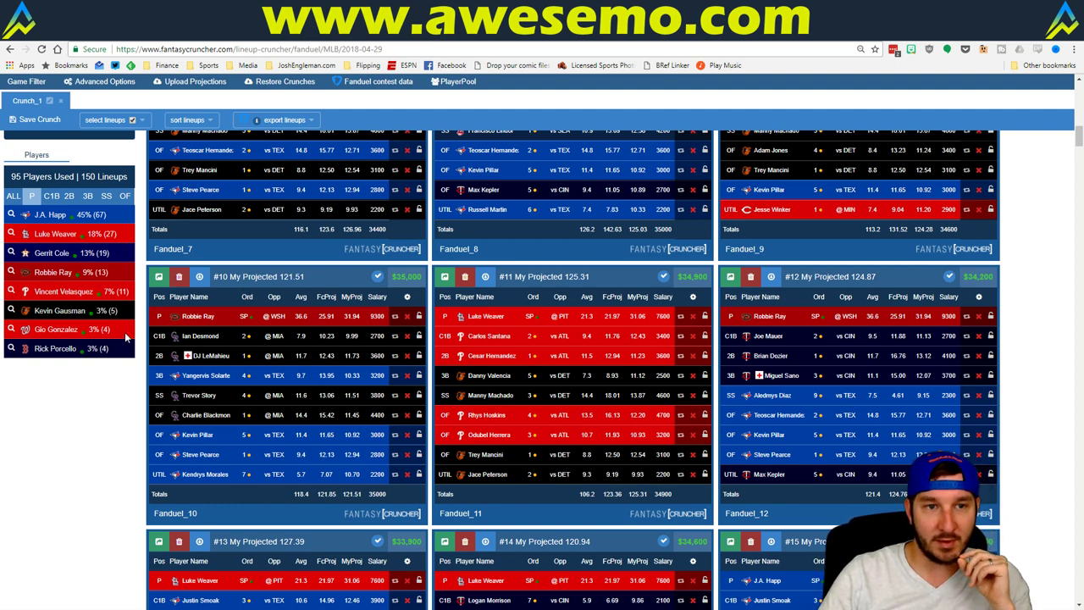
pyautogui.click(15, 196)
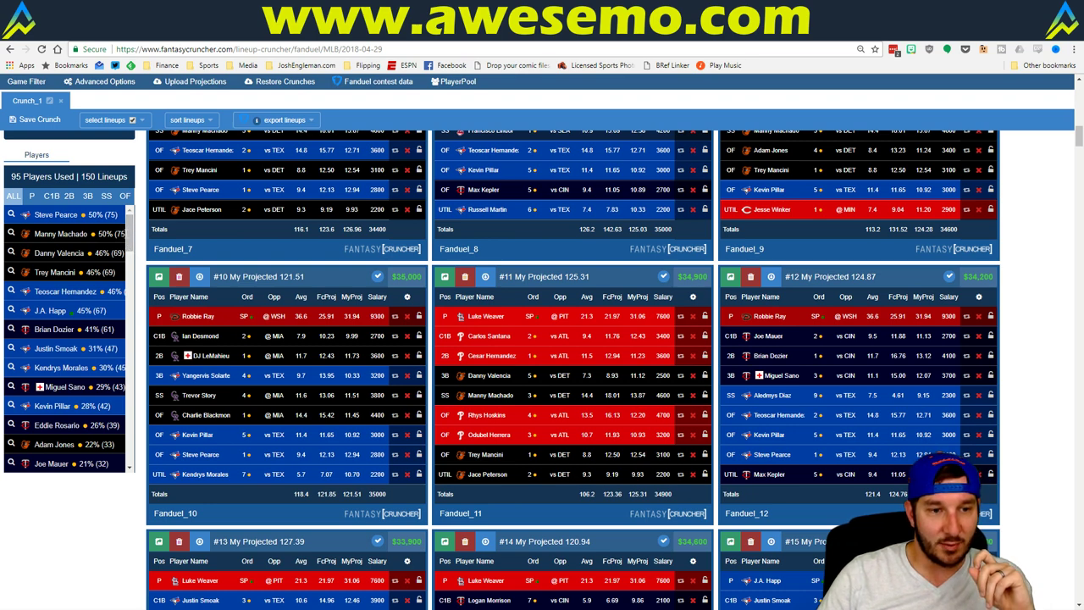
pyautogui.moveTo(129, 233)
pyautogui.mouseDown()
pyautogui.moveTo(128, 272)
pyautogui.moveTo(127, 222)
pyautogui.mouseUp()
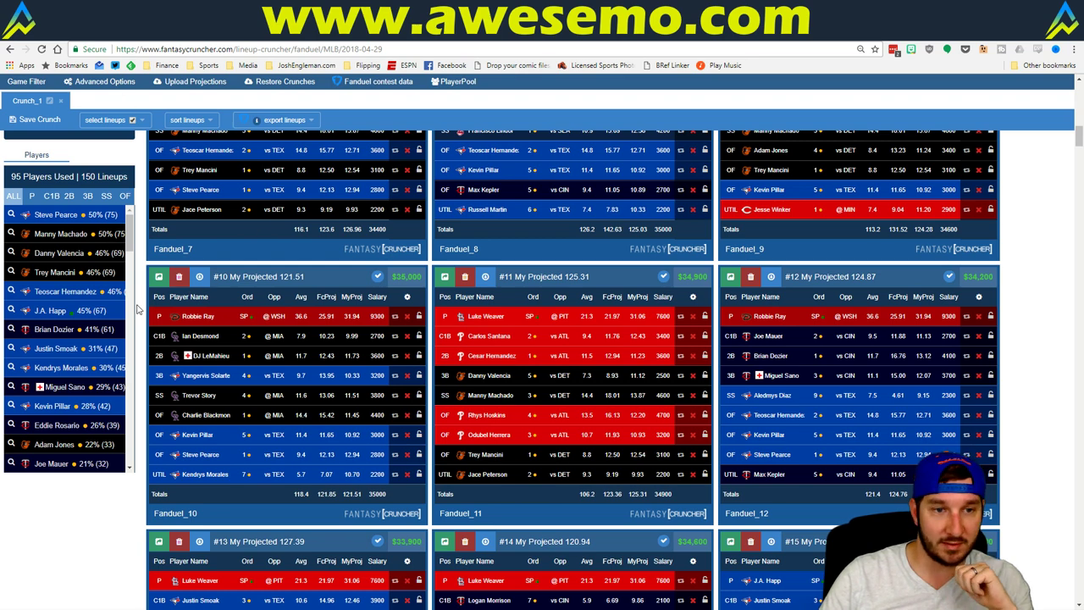
pyautogui.scroll(1, 138, 308)
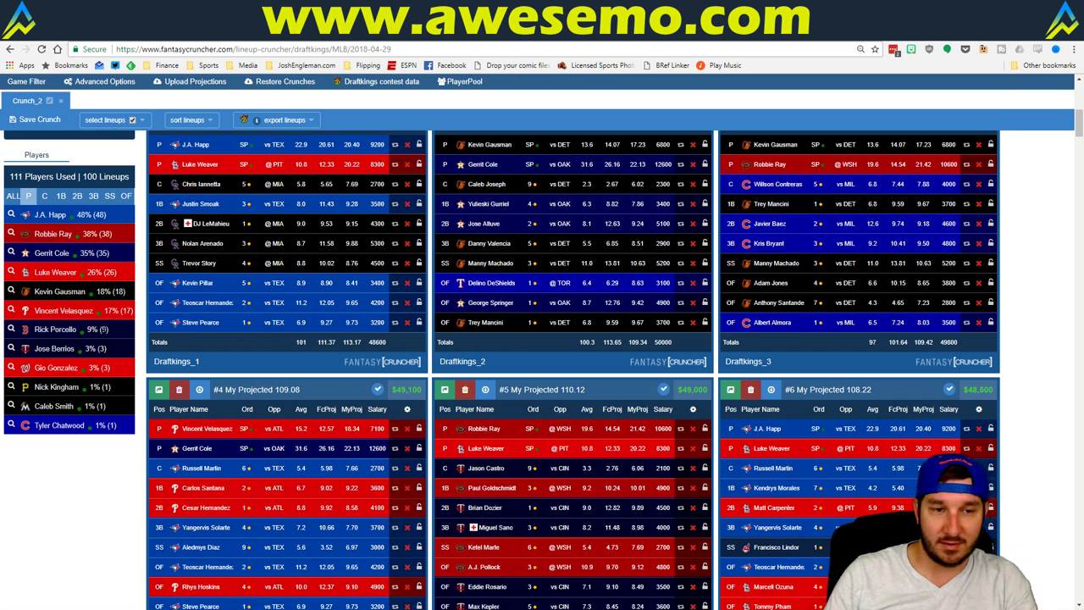
# Review the DraftKings lineups' player exposures for all positions, and return to the Excel projection spreadsheet.
pyautogui.click(11, 200)
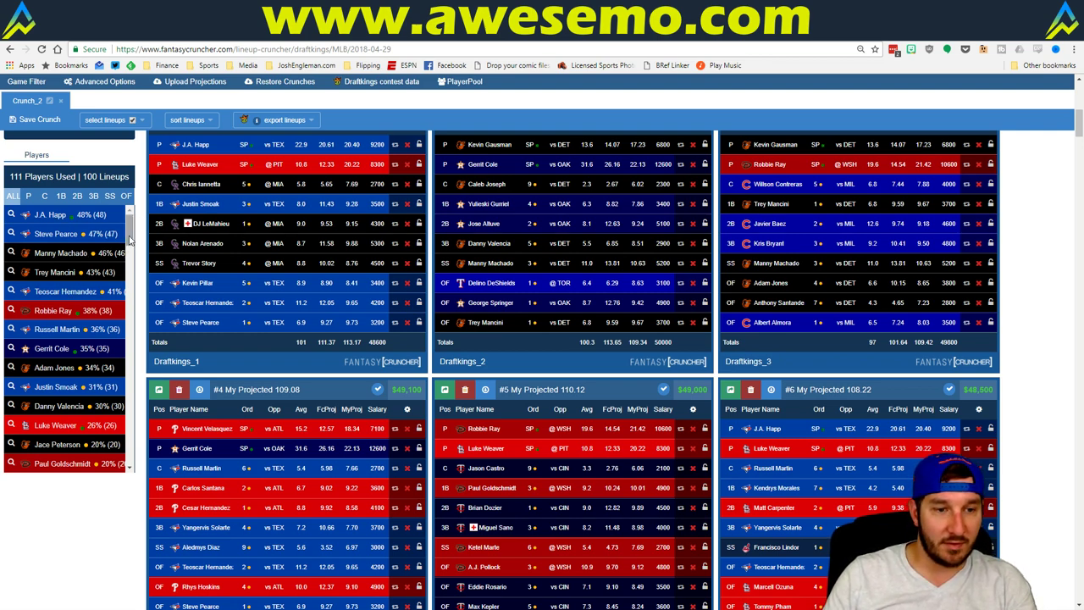
pyautogui.scroll(-5, 127, 246)
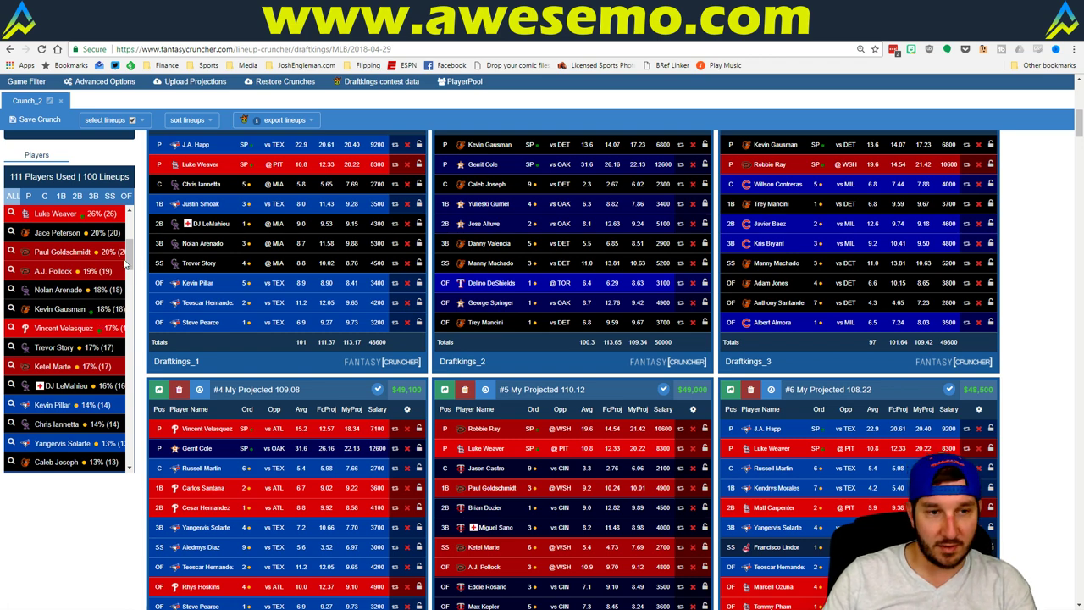
pyautogui.scroll(5, 125, 264)
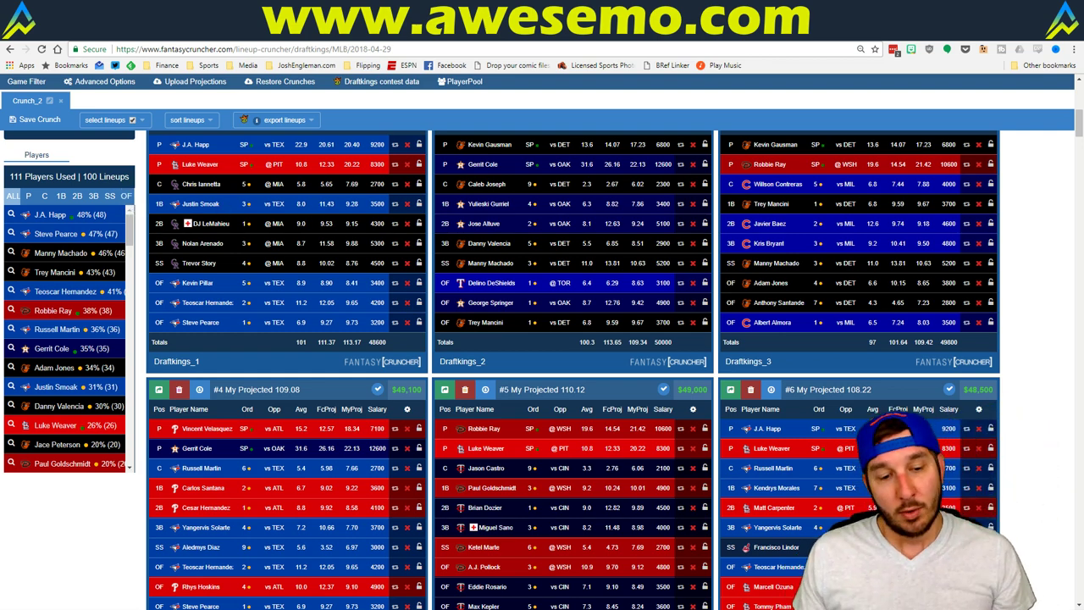
pyautogui.hotkey('alt', 'Tab')
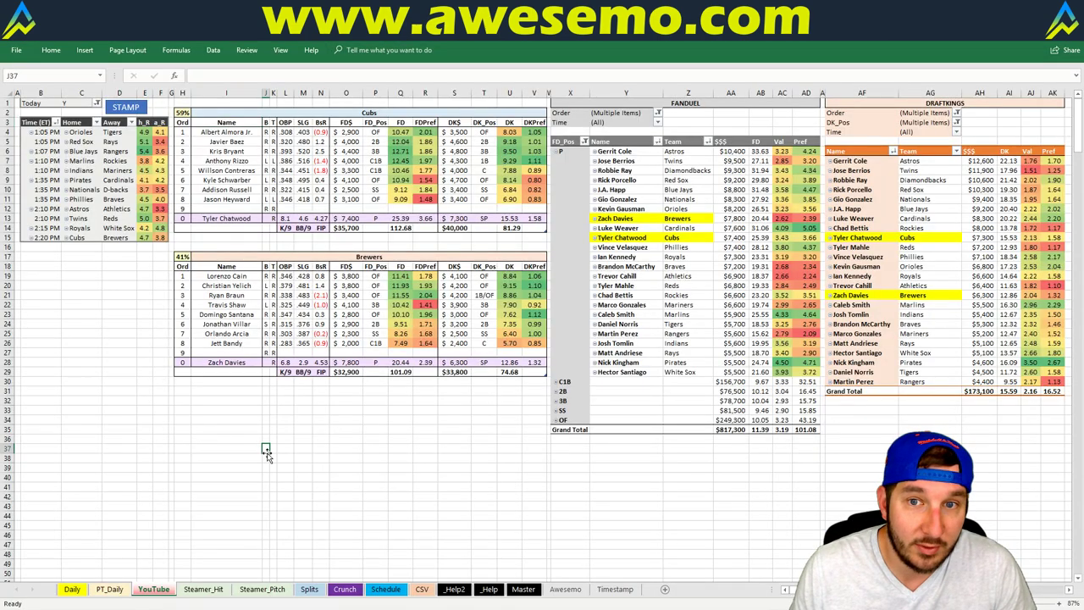
pyautogui.click(312, 404)
pyautogui.click(318, 389)
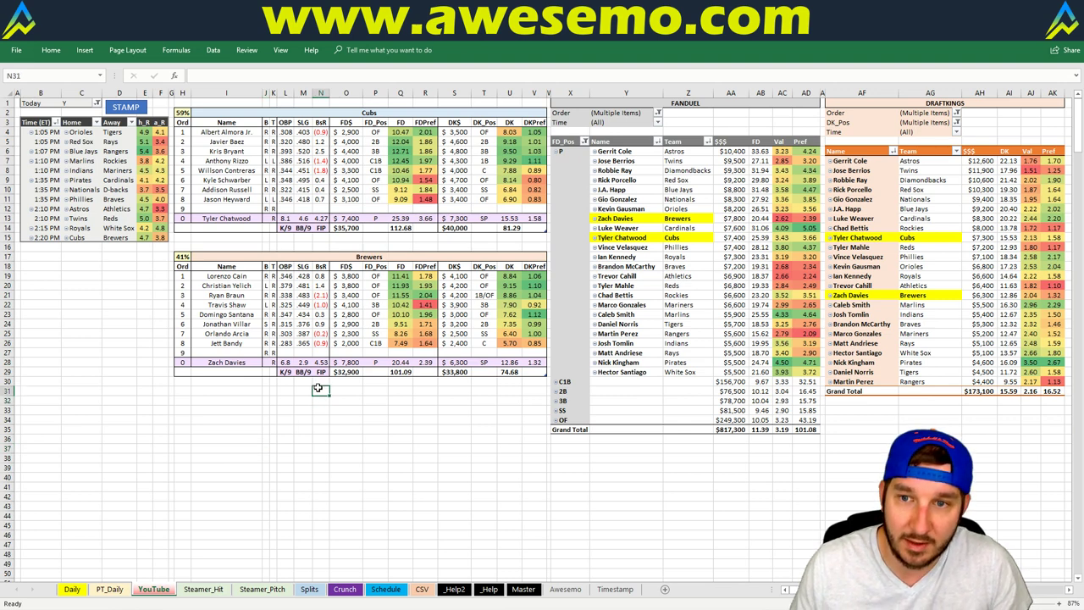